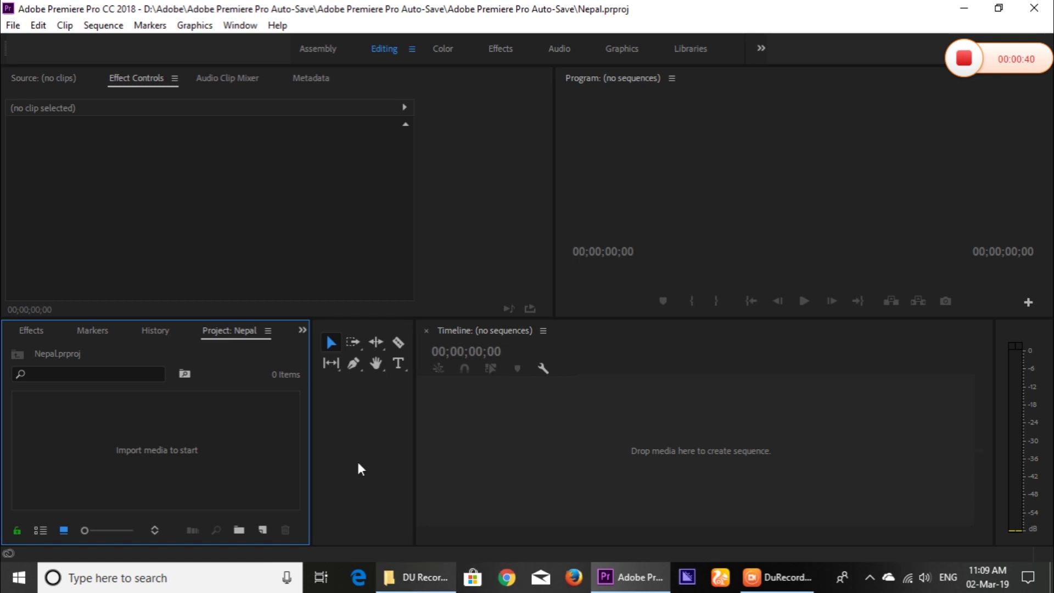
From Local Disk (D:), import the Monkey Temple and Secrets of Himalaya videos into the project.
{"action": "left_click", "coordinate": [418, 578]}
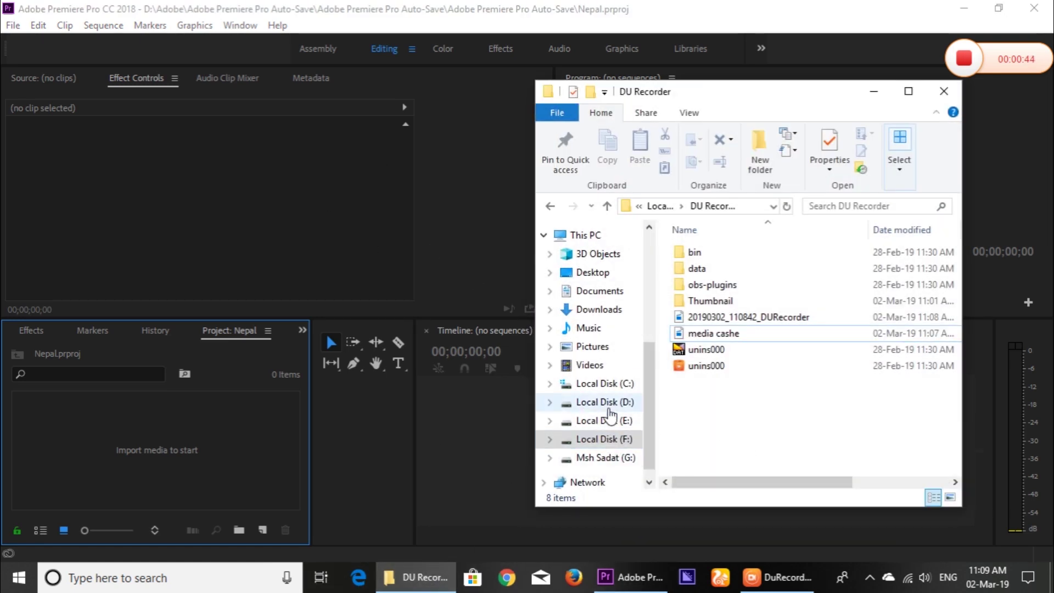
{"action": "left_click", "coordinate": [607, 403]}
{"action": "scroll", "coordinate": [769, 428], "scroll_direction": "down", "scroll_amount": 1}
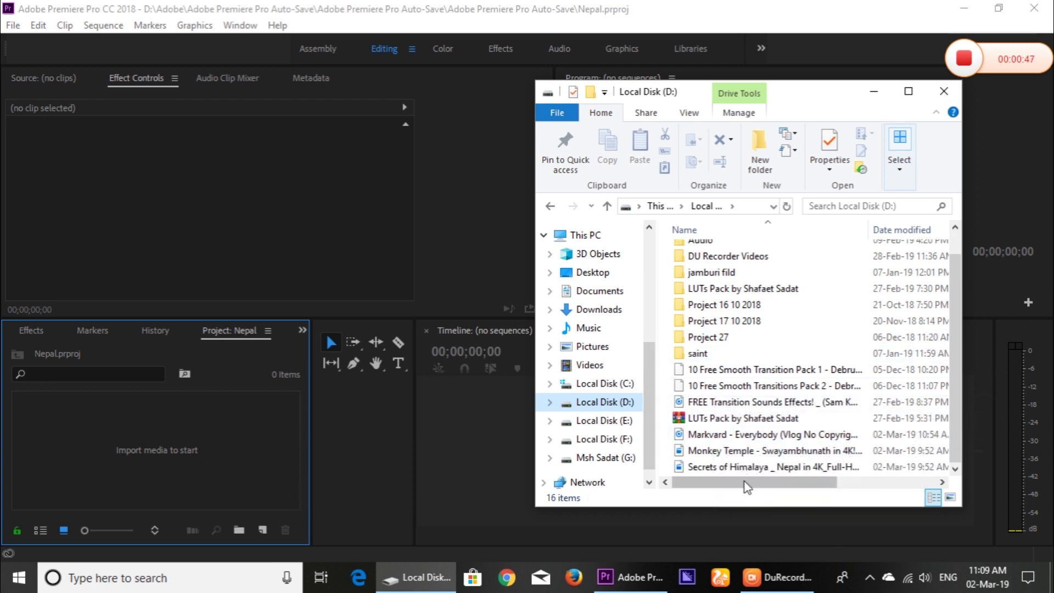
{"action": "left_click", "coordinate": [746, 451]}
{"action": "left_click_drag", "start_coordinate": [496, 467], "coordinate": [217, 483]}
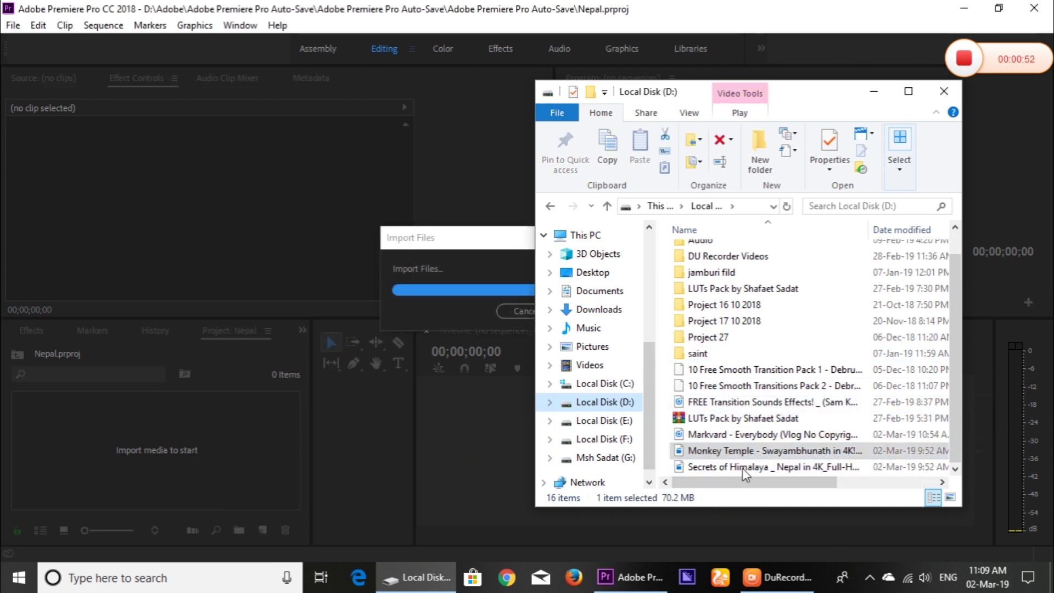
{"action": "left_click_drag", "start_coordinate": [742, 470], "coordinate": [235, 473]}
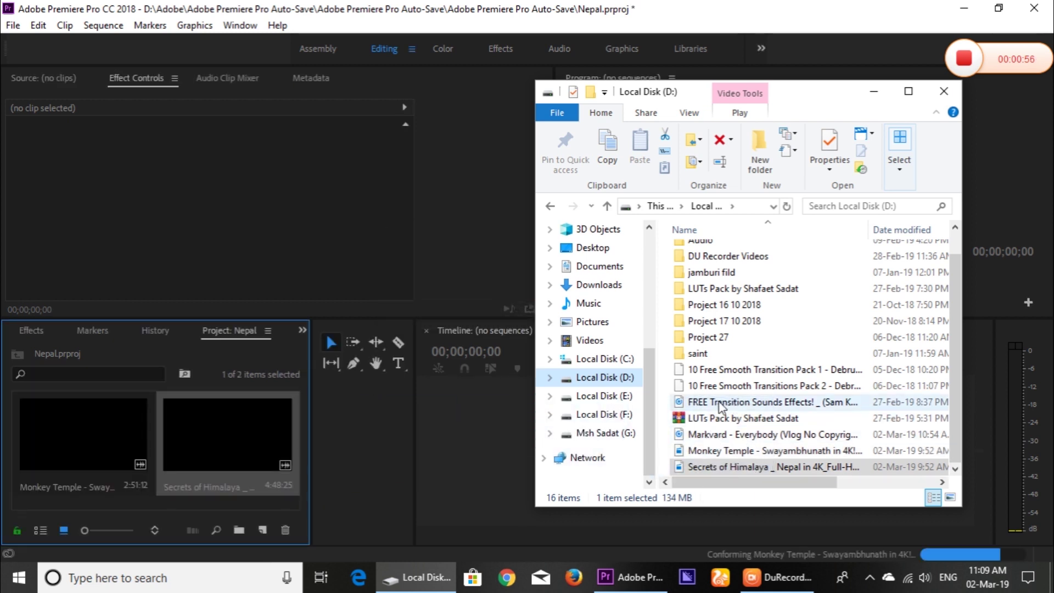
Import the Markvard music and the transition sound effects file into the project.
{"action": "left_click", "coordinate": [704, 438]}
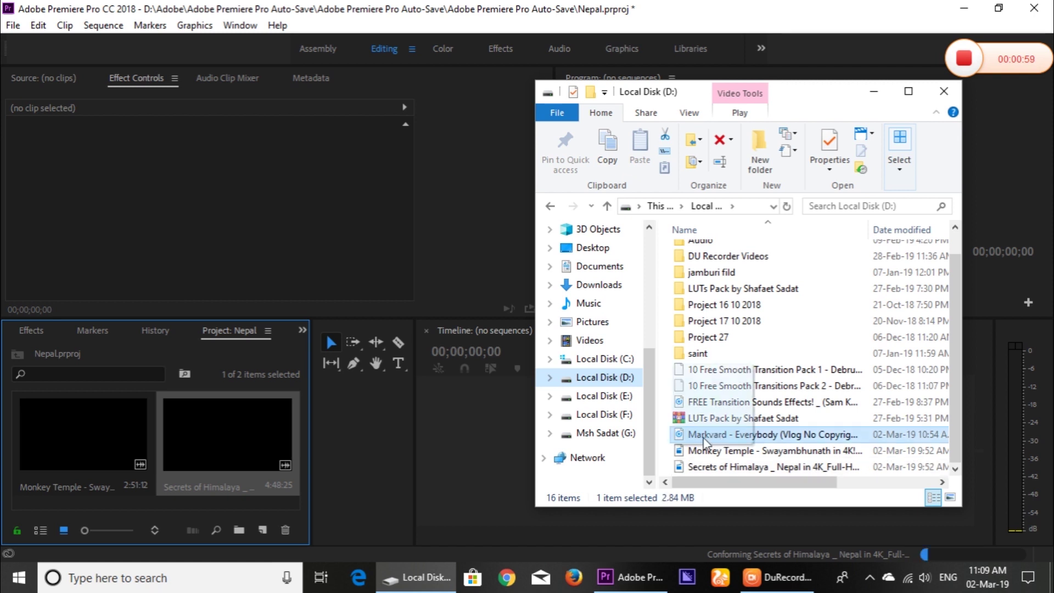
{"action": "left_click_drag", "start_coordinate": [704, 439], "coordinate": [236, 444]}
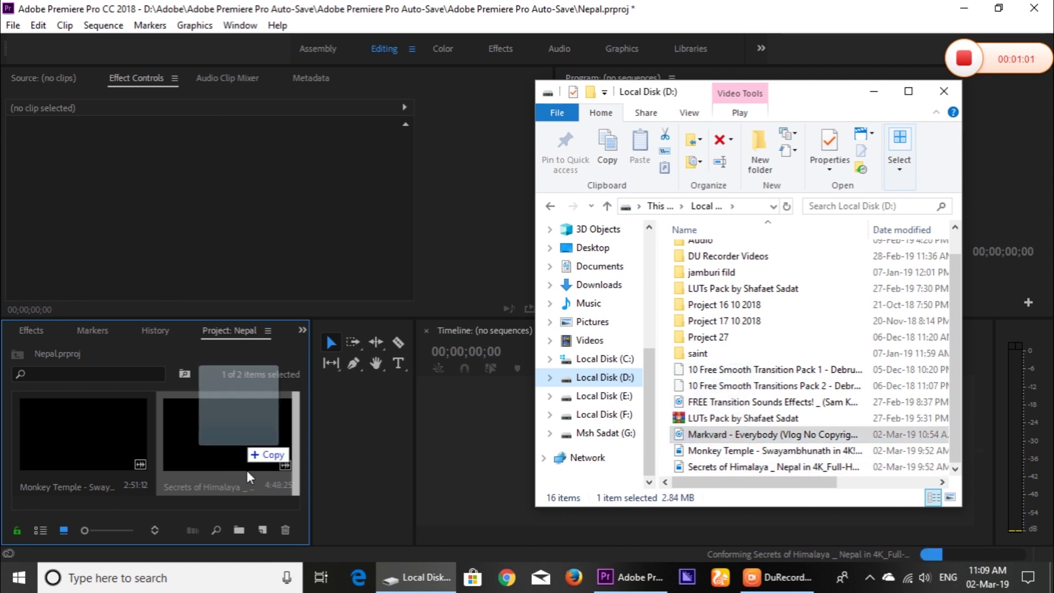
{"action": "left_click_drag", "start_coordinate": [233, 467], "coordinate": [233, 468]}
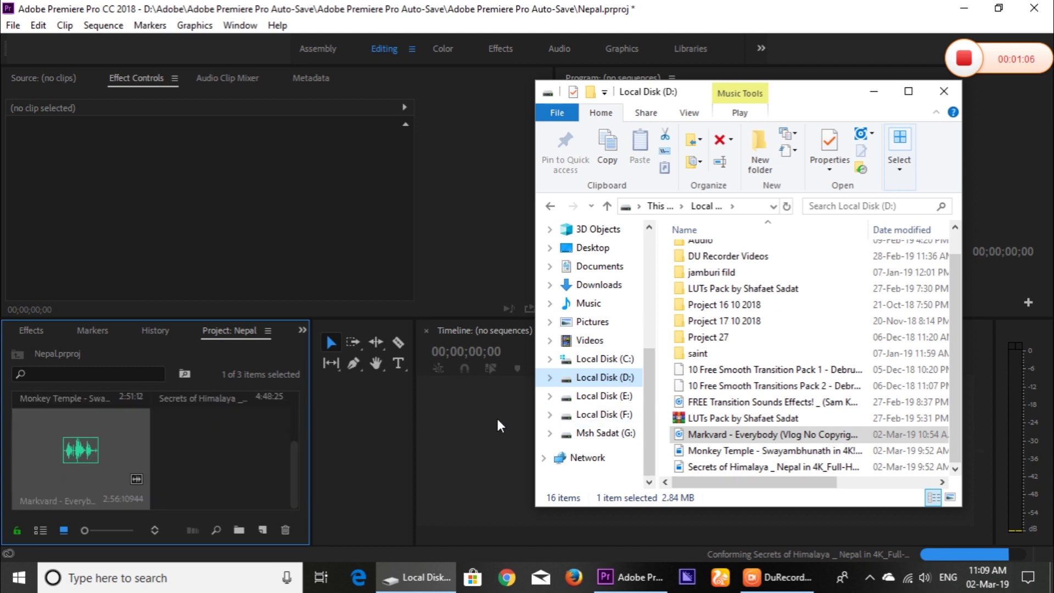
{"action": "left_click_drag", "start_coordinate": [705, 401], "coordinate": [279, 470]}
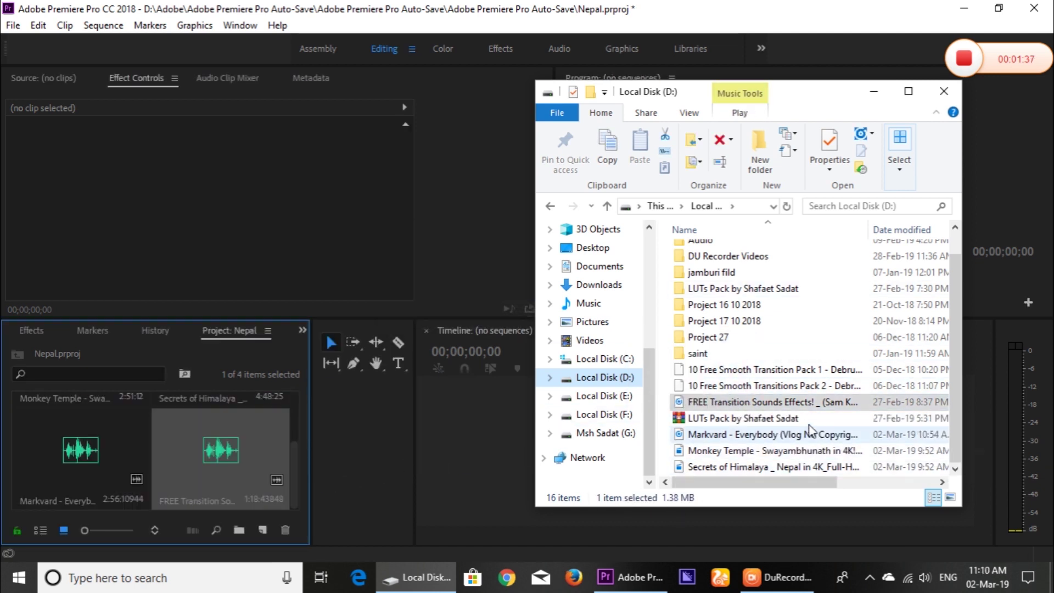
{"action": "left_click", "coordinate": [873, 91]}
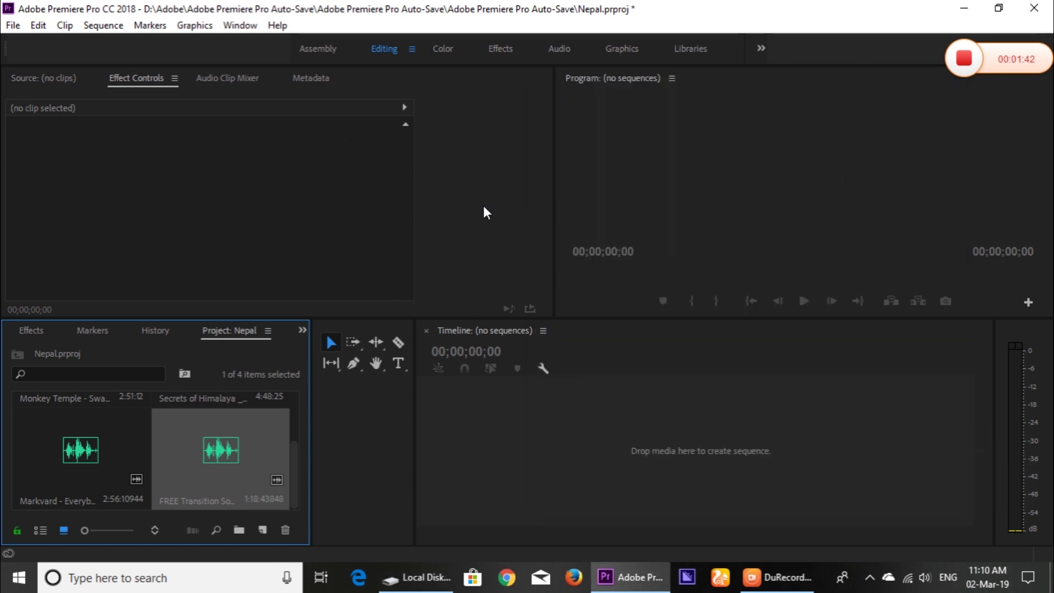
Switch Premiere to the Color workspace, widen the Project panel, and bring Local Disk (D:) back.
{"action": "scroll", "coordinate": [97, 444], "scroll_direction": "up", "scroll_amount": 2}
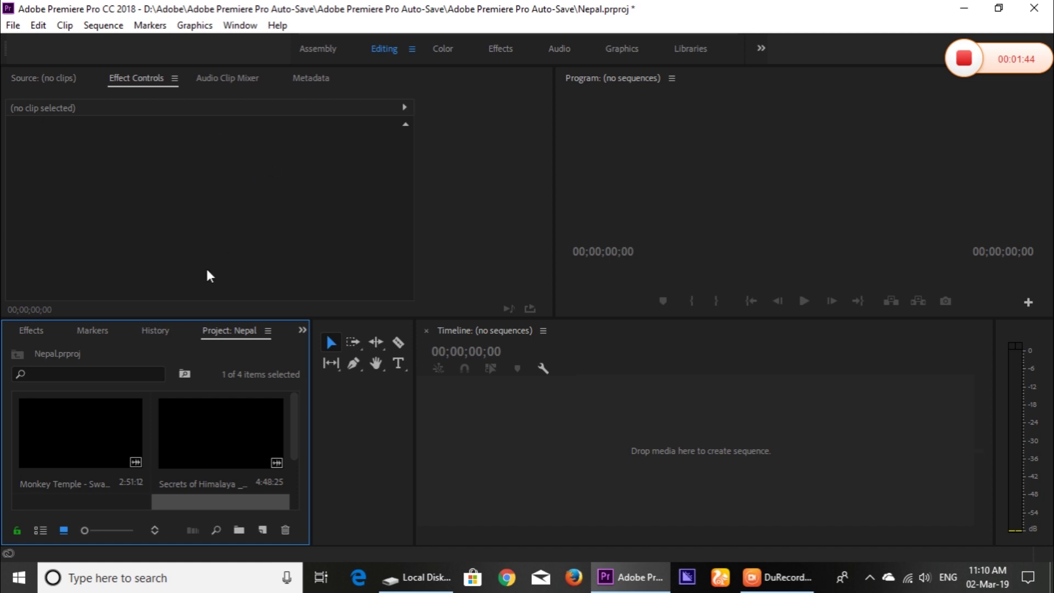
{"action": "left_click", "coordinate": [494, 47]}
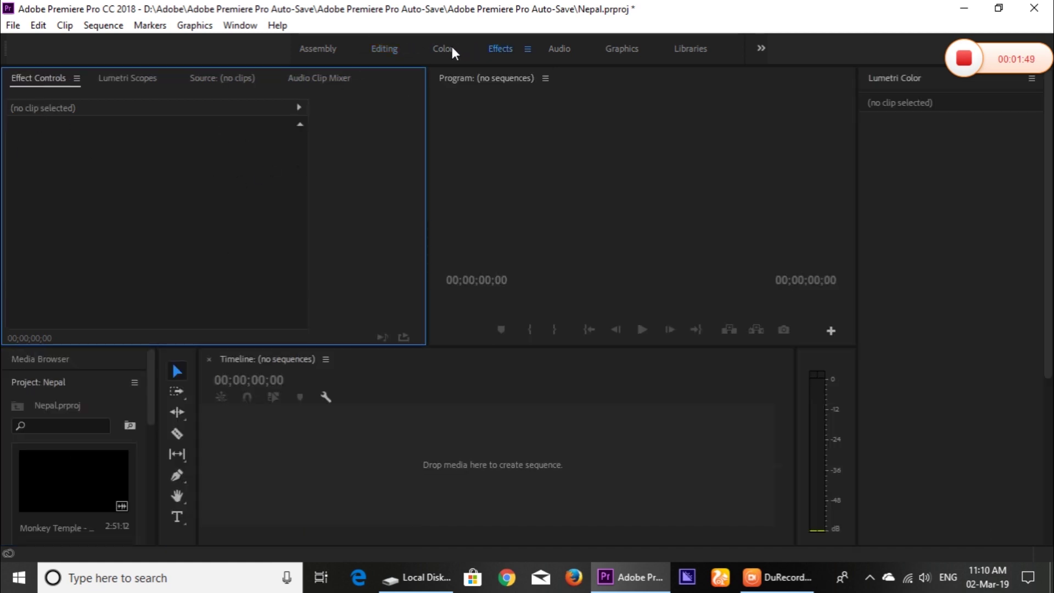
{"action": "left_click", "coordinate": [449, 48]}
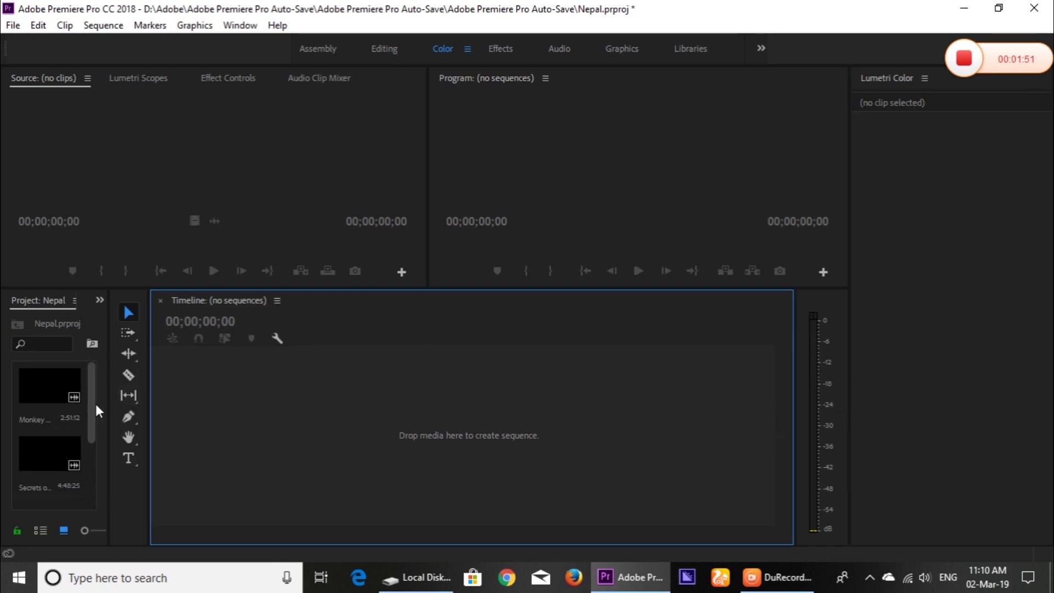
{"action": "left_click_drag", "start_coordinate": [109, 406], "coordinate": [256, 421]}
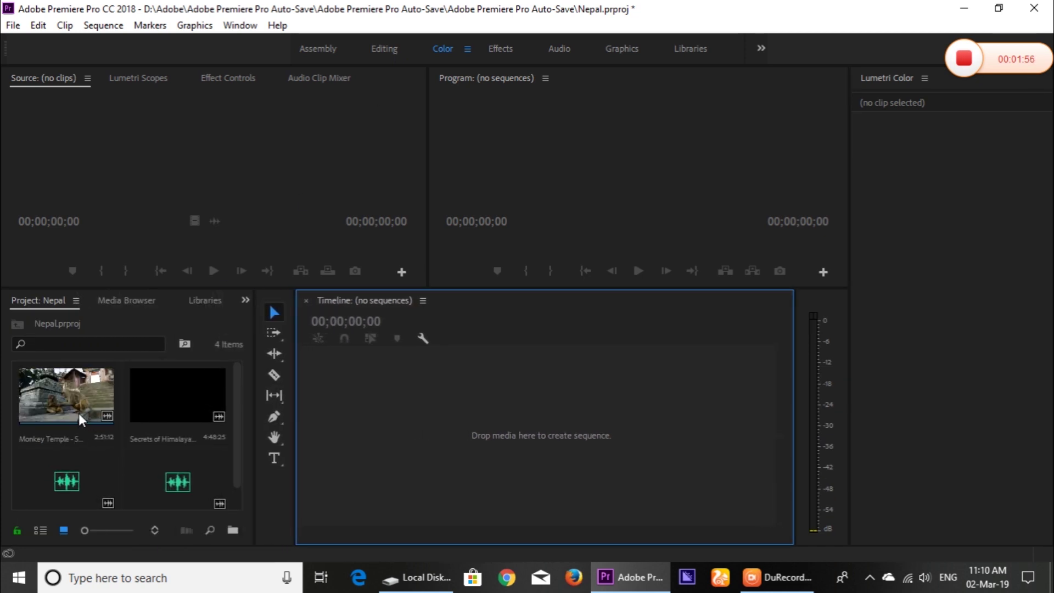
{"action": "left_click", "coordinate": [417, 577]}
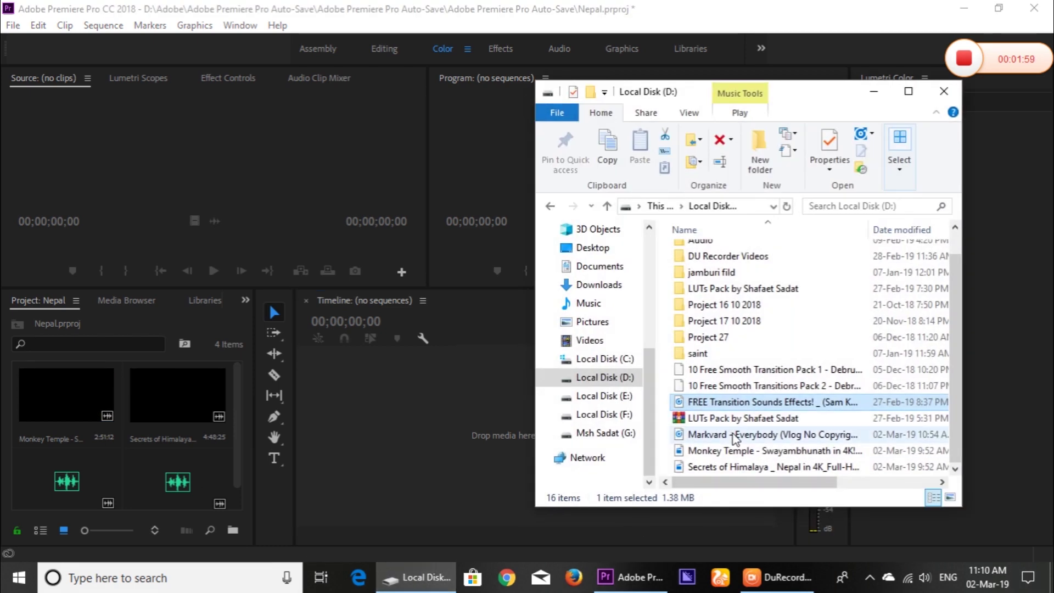
Check the Secrets of Himalaya video's resolution and frame rate in its Properties details.
{"action": "left_click", "coordinate": [758, 469]}
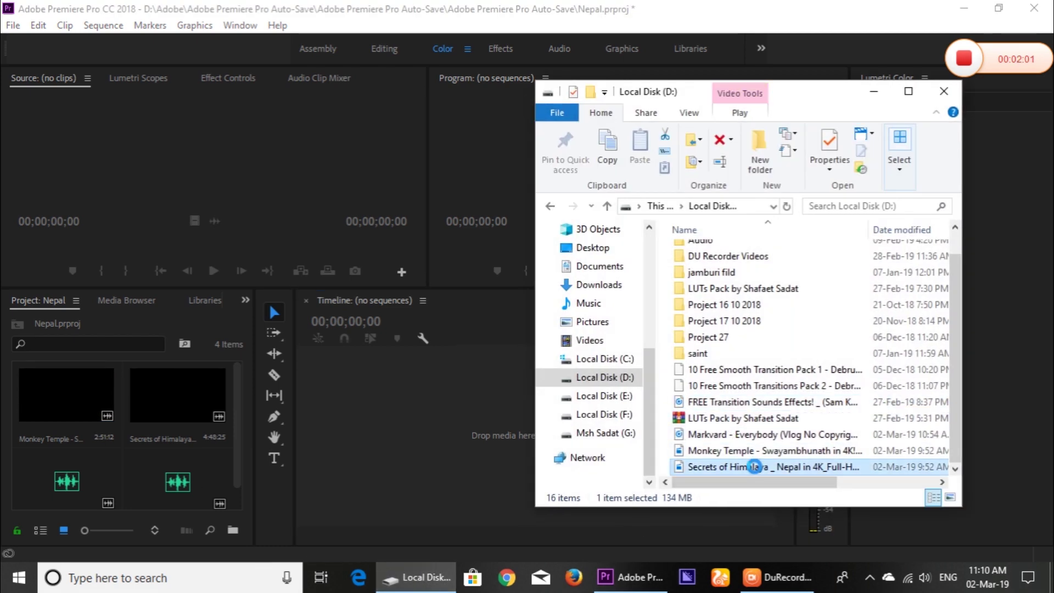
{"action": "right_click", "coordinate": [754, 467]}
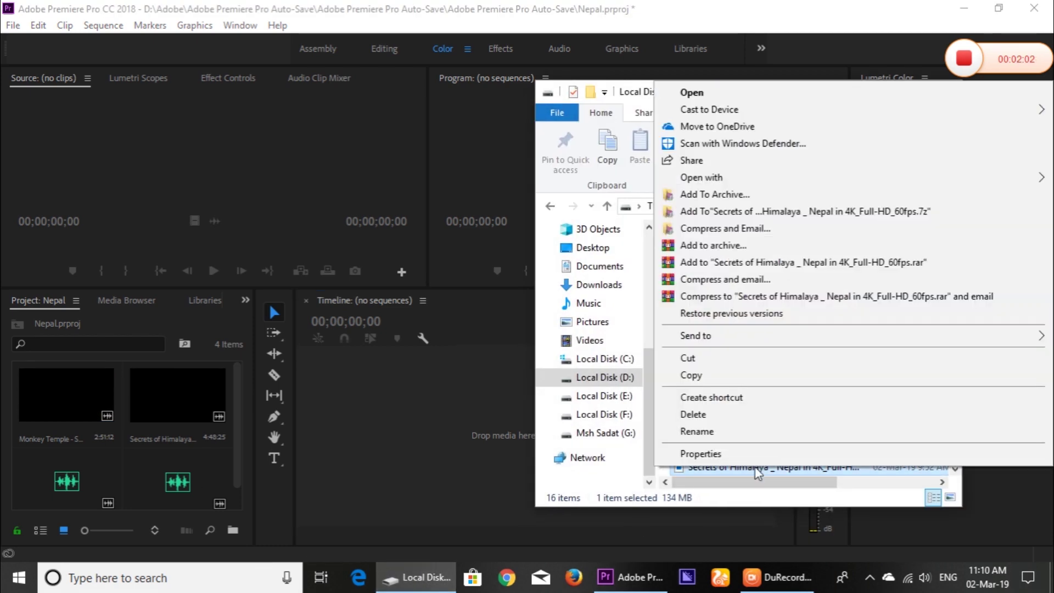
{"action": "left_click", "coordinate": [710, 455]}
{"action": "left_click", "coordinate": [859, 199]}
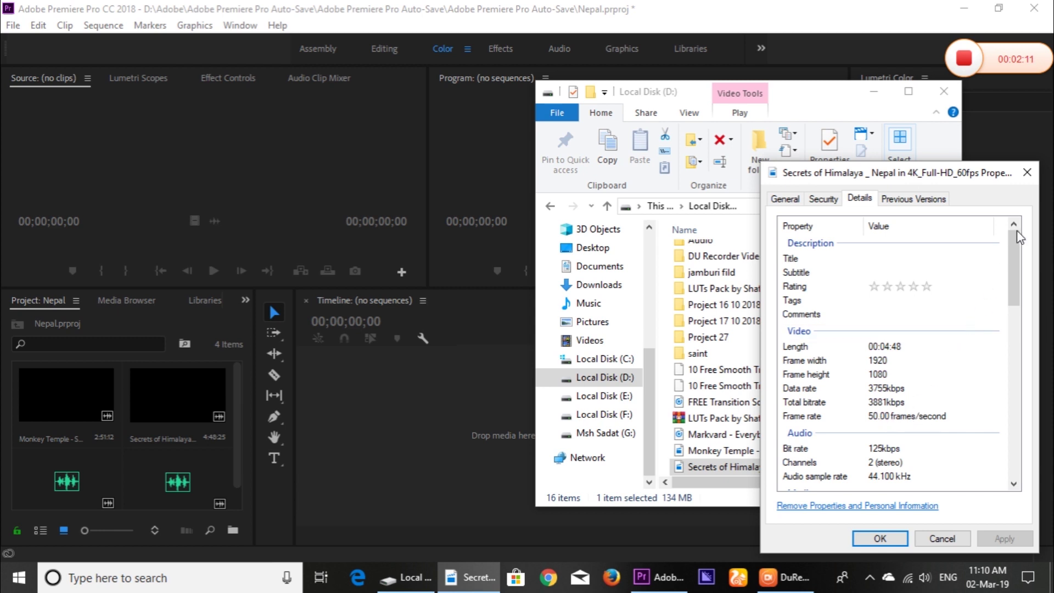
{"action": "left_click", "coordinate": [882, 538]}
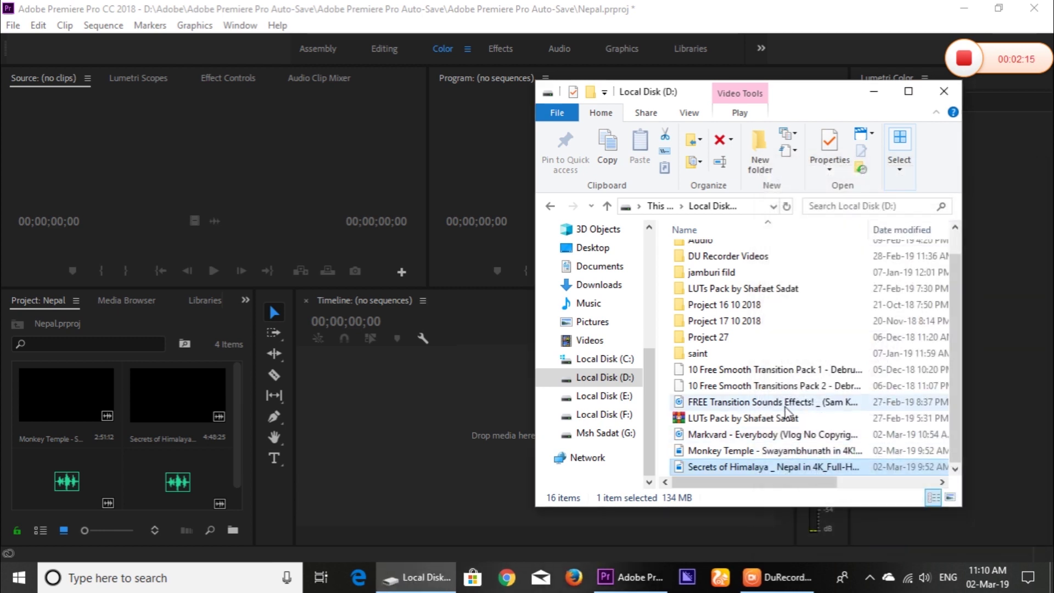
{"action": "left_click", "coordinate": [740, 453]}
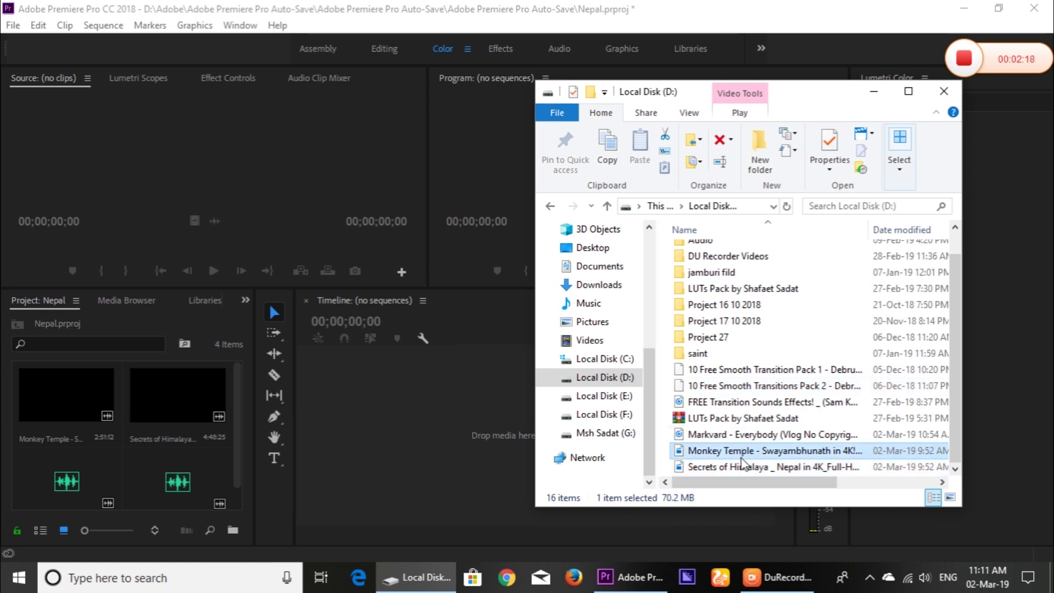
{"action": "left_click", "coordinate": [747, 468]}
{"action": "right_click", "coordinate": [747, 468]}
{"action": "left_click", "coordinate": [780, 455]}
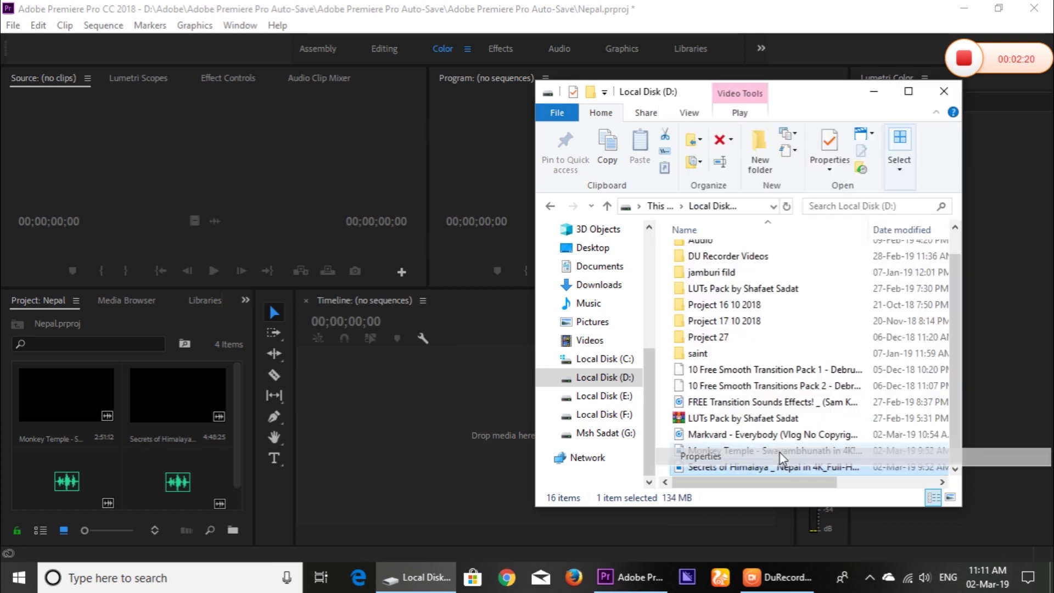
{"action": "left_click", "coordinate": [850, 198]}
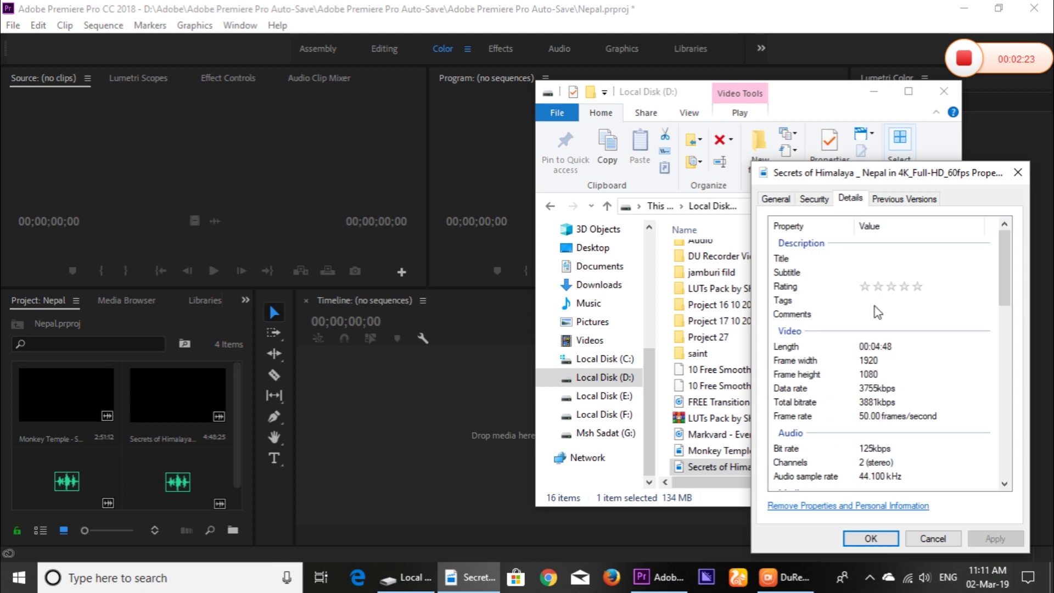
{"action": "left_click", "coordinate": [1018, 174]}
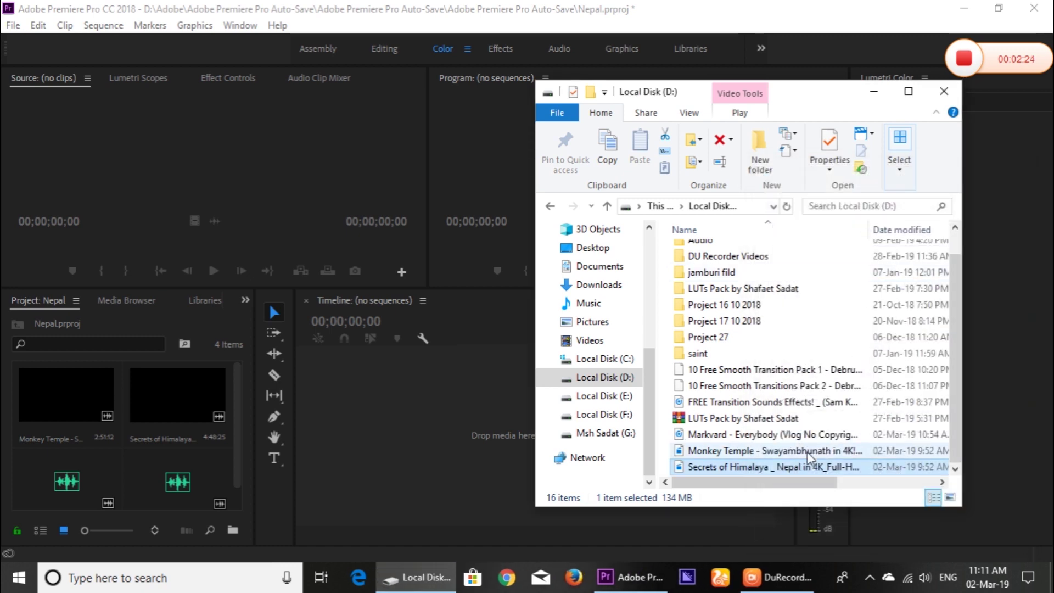
Check the Monkey Temple video's resolution and frame rate, and minimize File Explorer.
{"action": "left_click", "coordinate": [763, 451]}
{"action": "right_click", "coordinate": [763, 451]}
{"action": "left_click", "coordinate": [754, 435]}
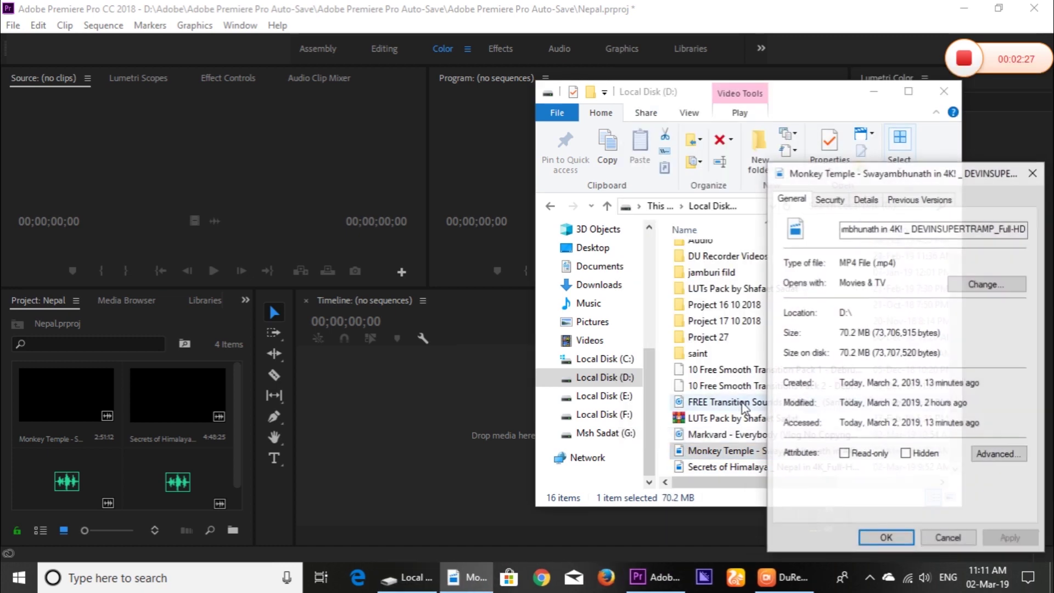
{"action": "left_click", "coordinate": [870, 201]}
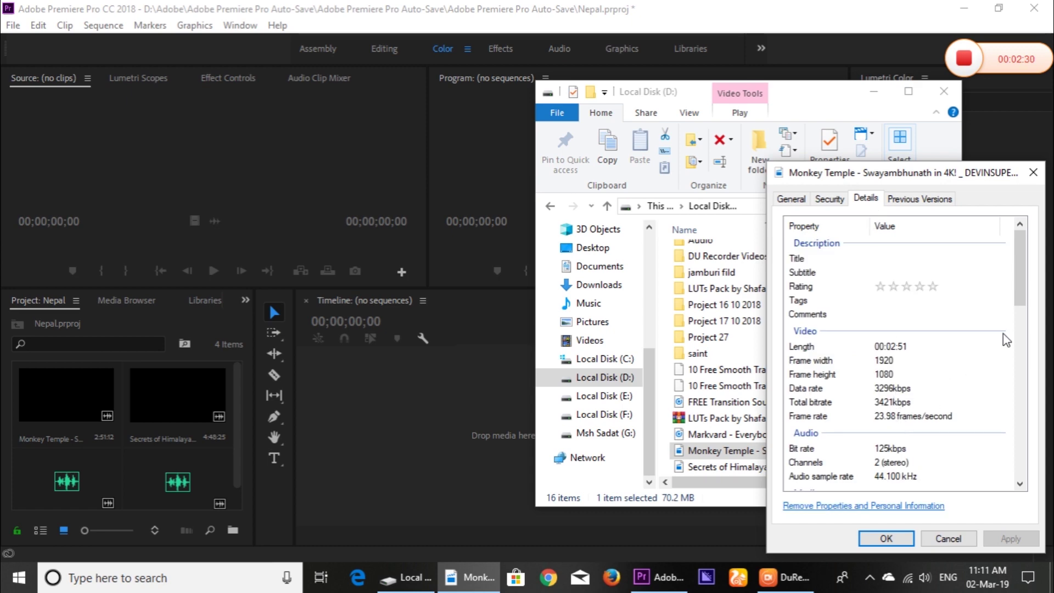
{"action": "left_click", "coordinate": [1031, 175]}
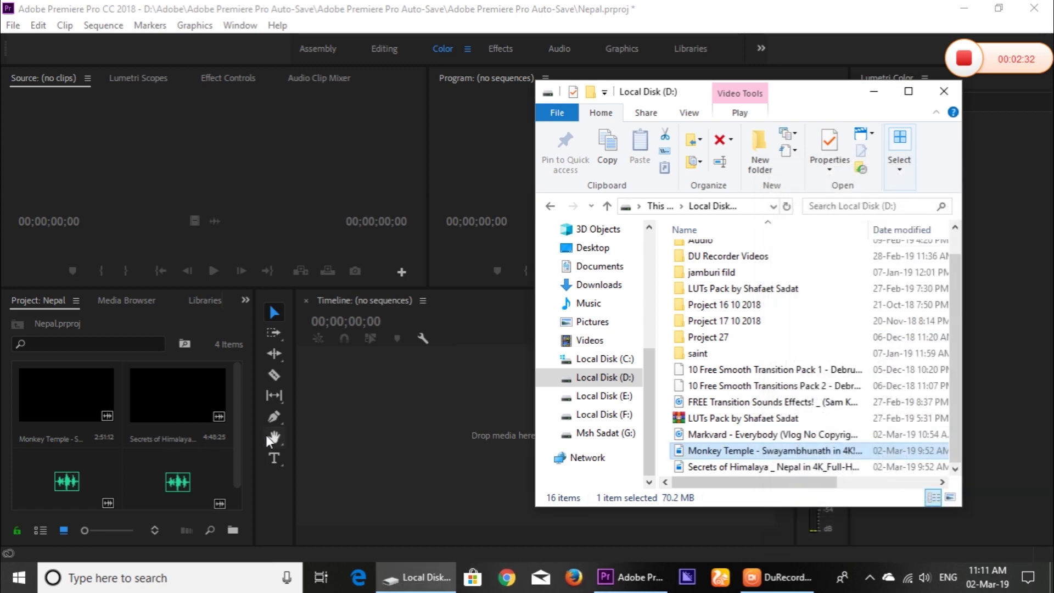
{"action": "left_click", "coordinate": [874, 97]}
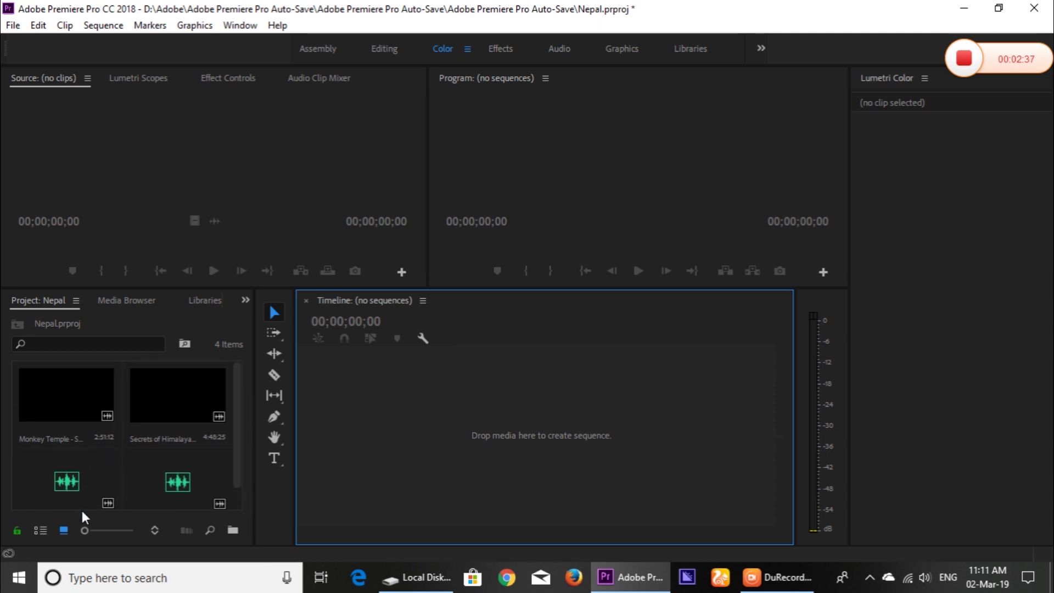
Drag the Markvard - Everybody music onto the empty timeline to create its sequence on A1.
{"action": "scroll", "coordinate": [88, 476], "scroll_direction": "down", "scroll_amount": 1}
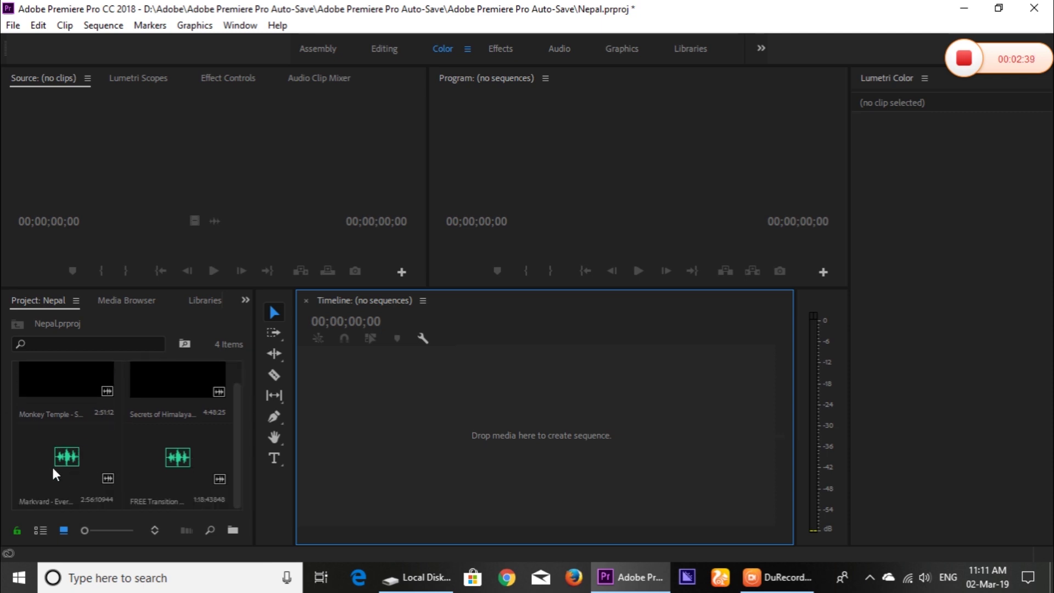
{"action": "mouse_move", "coordinate": [52, 465]}
{"action": "left_mouse_down"}
{"action": "mouse_move", "coordinate": [431, 438]}
{"action": "mouse_move", "coordinate": [377, 449]}
{"action": "left_mouse_up"}
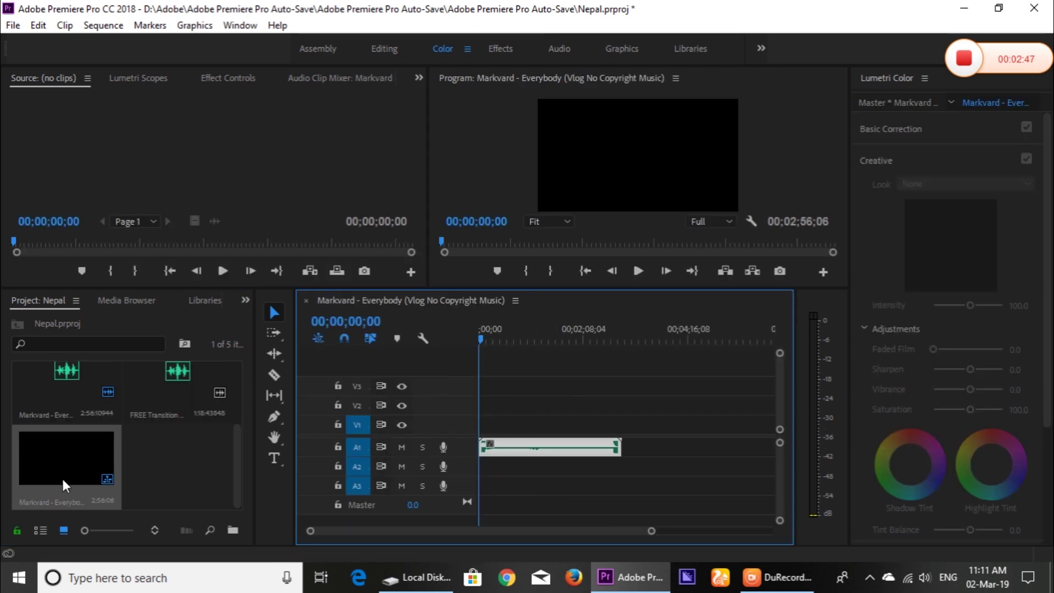
{"action": "scroll", "coordinate": [110, 417], "scroll_direction": "up", "scroll_amount": 2}
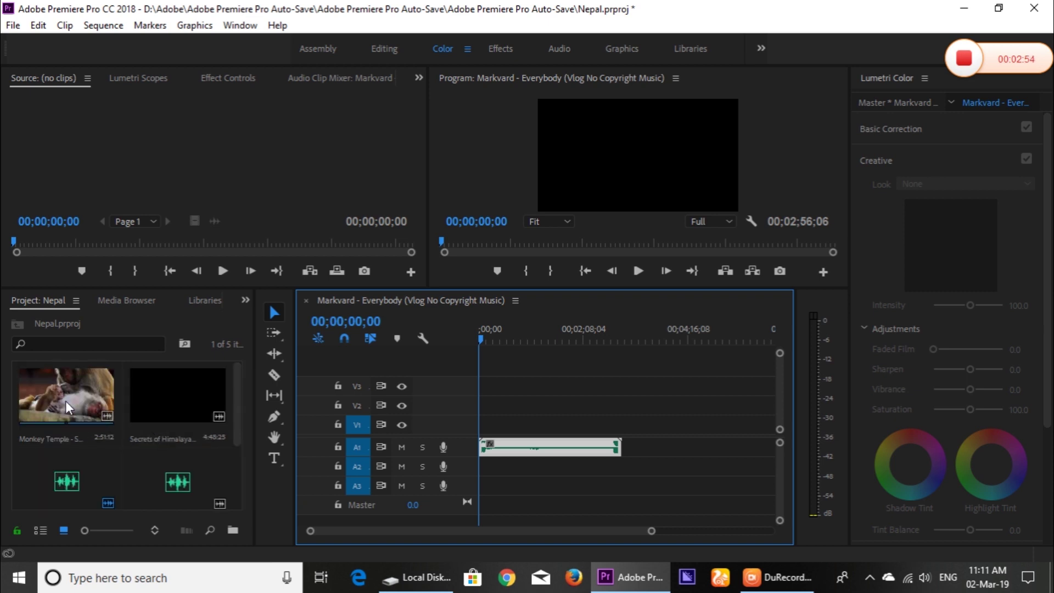
Interpret the Secrets of Himalaya clip at 23.97 fps through Modify > Interpret Footage.
{"action": "left_click", "coordinate": [202, 404]}
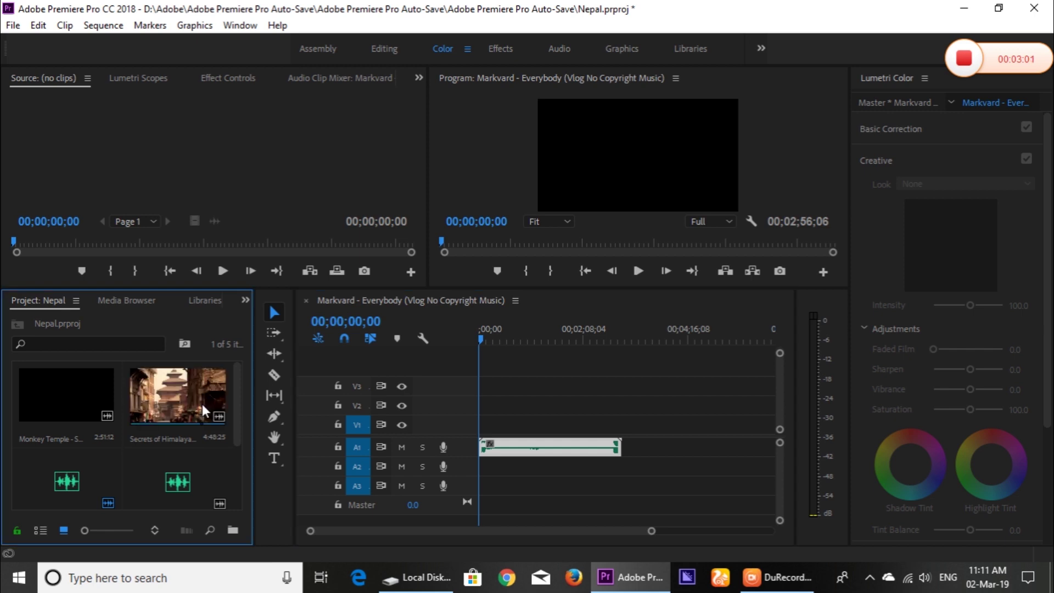
{"action": "right_click", "coordinate": [203, 411]}
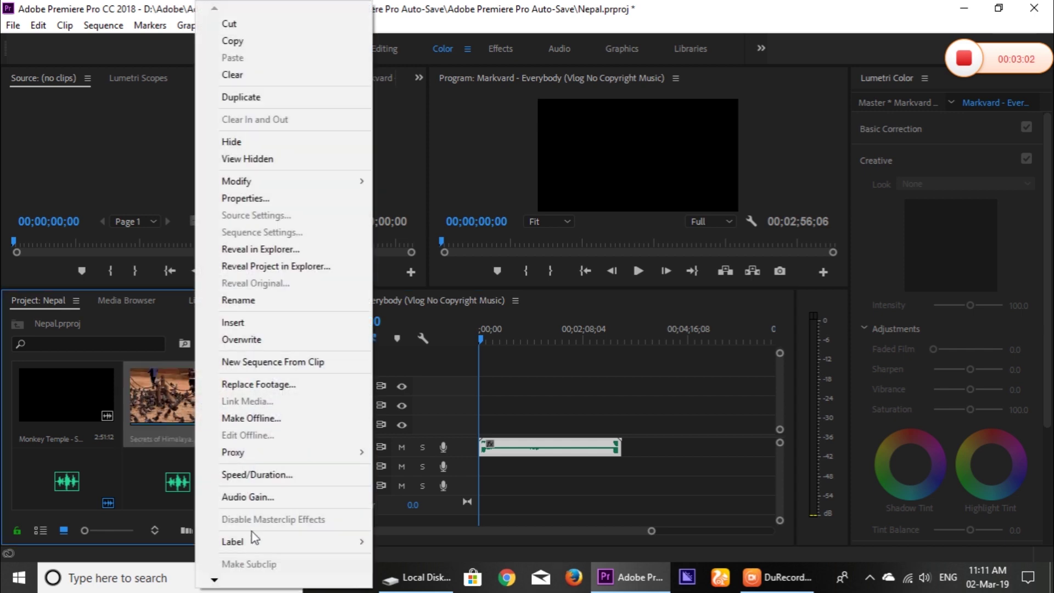
{"action": "right_click", "coordinate": [154, 408]}
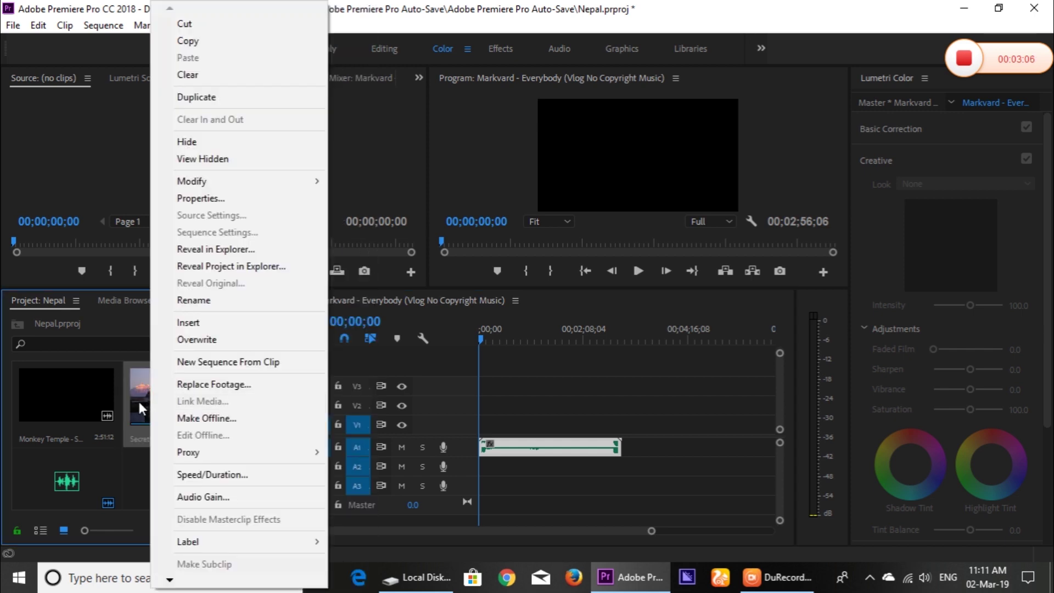
{"action": "right_click", "coordinate": [132, 401]}
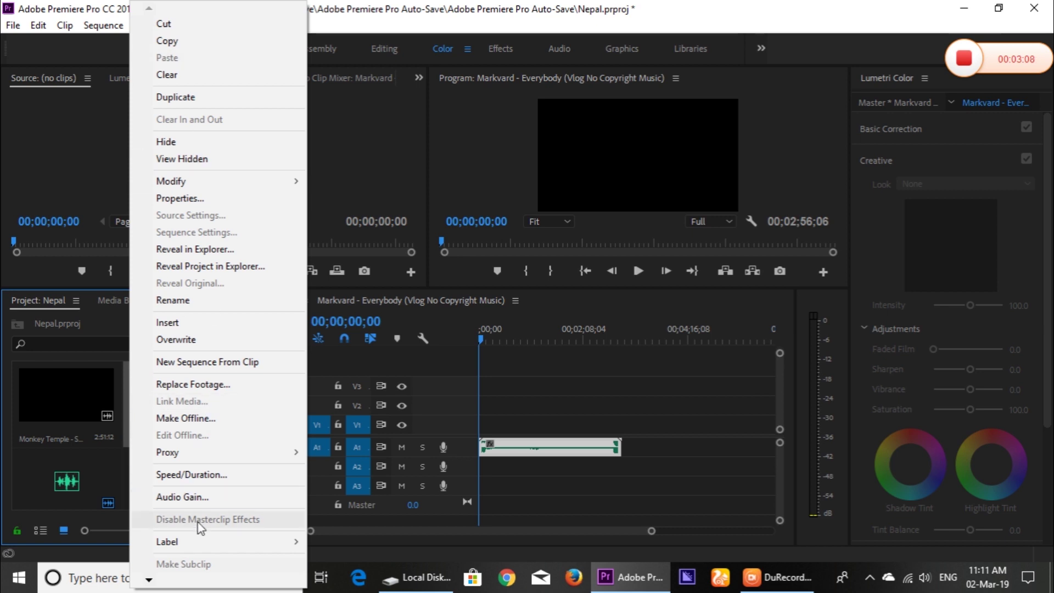
{"action": "mouse_move", "coordinate": [218, 185]}
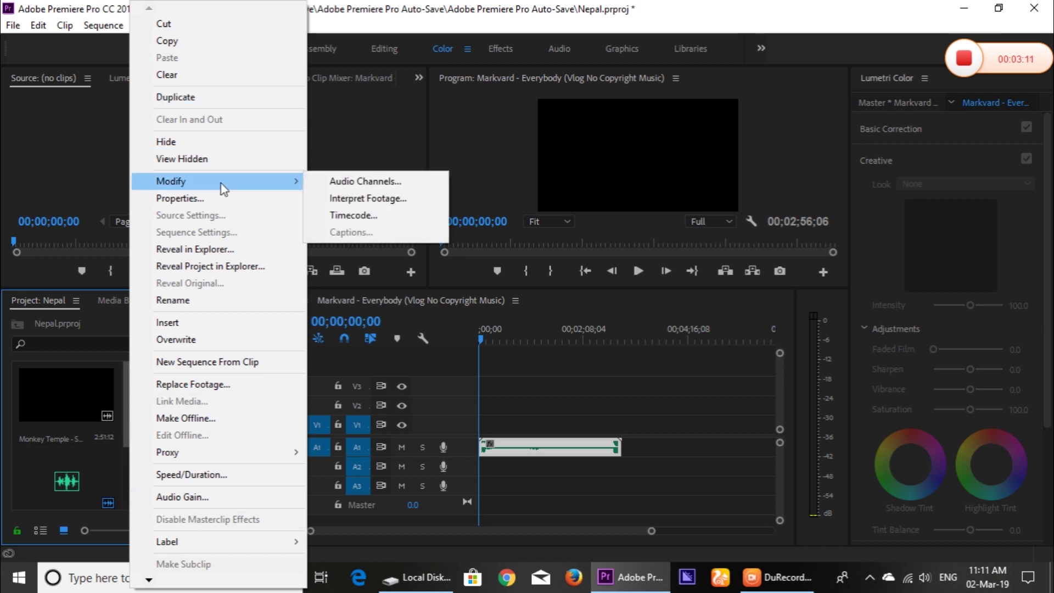
{"action": "left_click", "coordinate": [372, 219]}
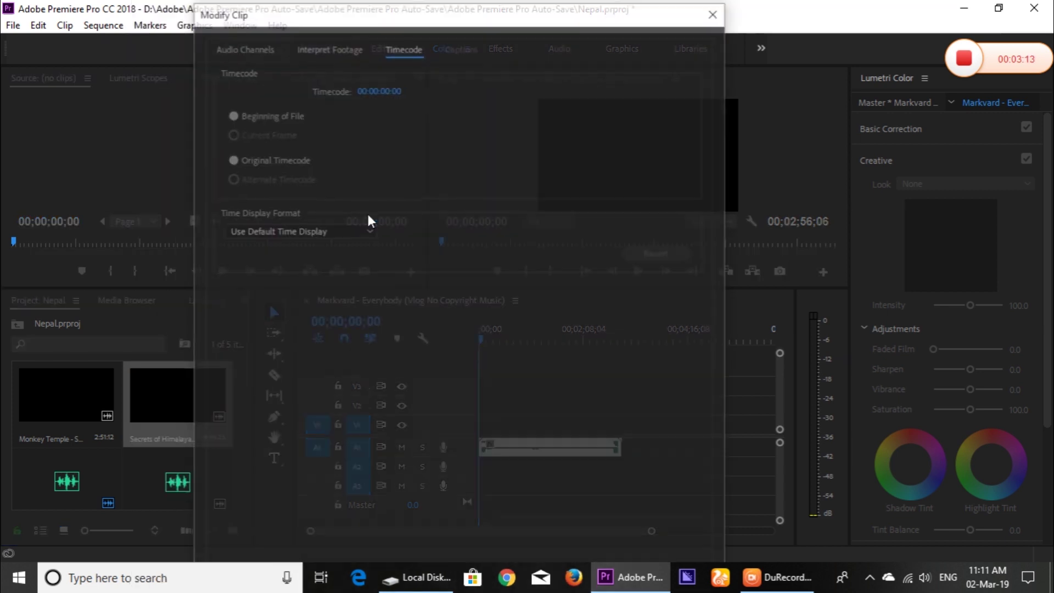
{"action": "left_click", "coordinate": [262, 44]}
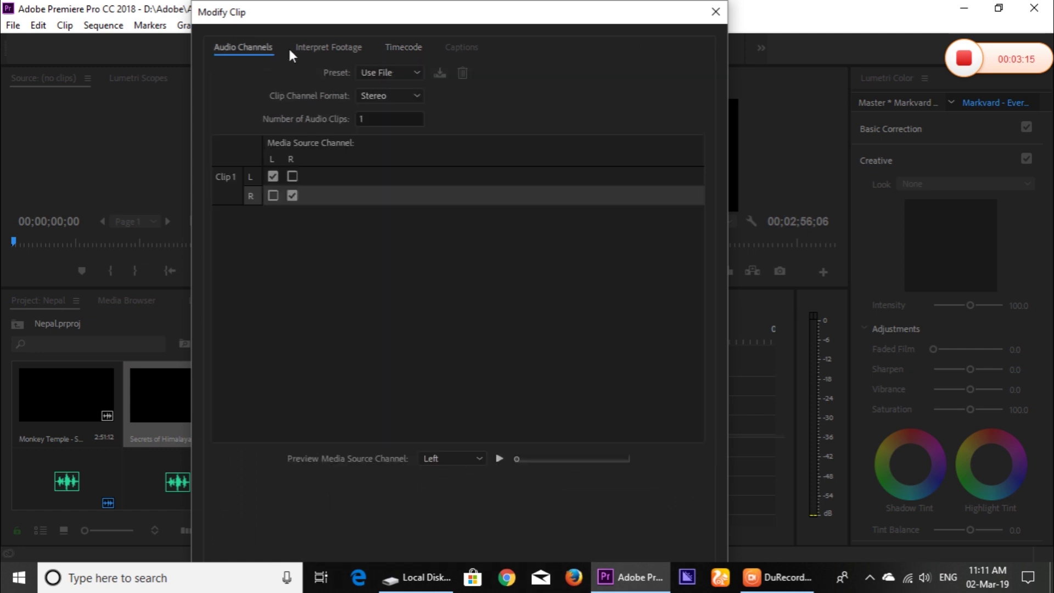
{"action": "left_click", "coordinate": [312, 48]}
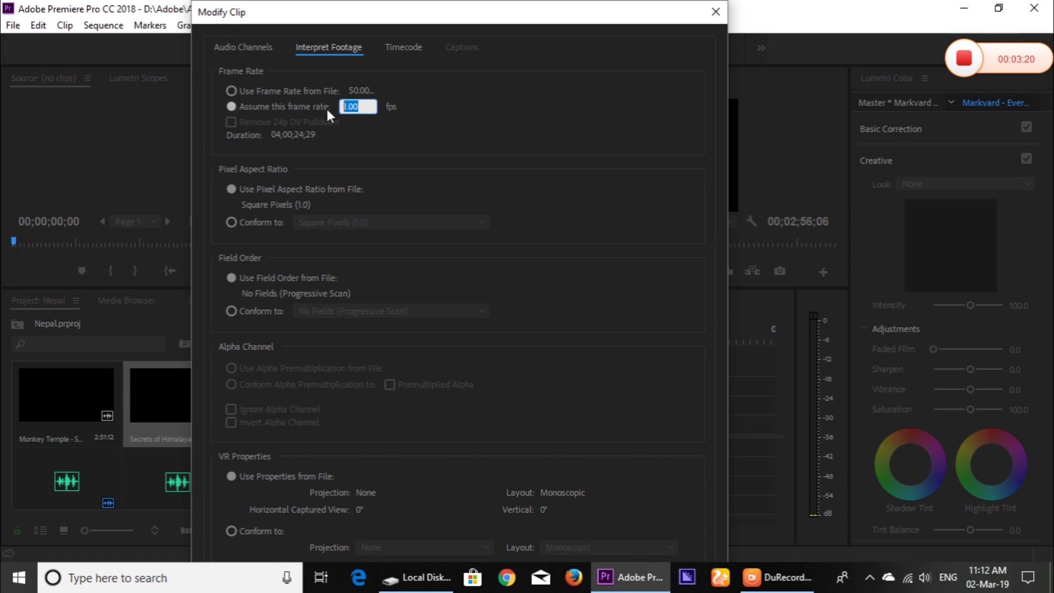
{"action": "type", "text": "23.97"}
{"action": "key", "text": "Return"}
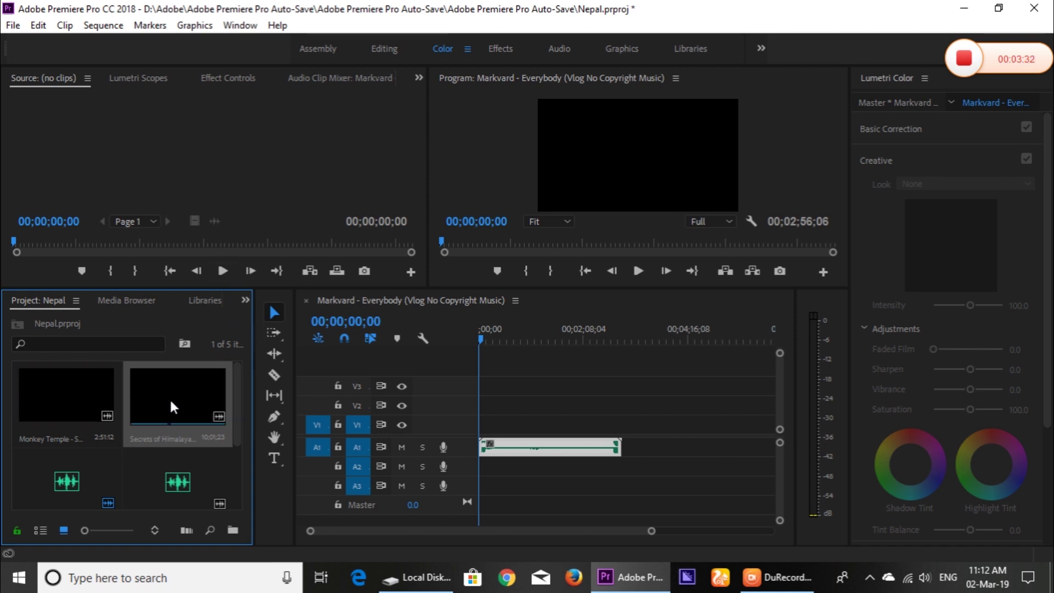
Mark a Secrets of Himalaya mountain shot with In/Out points, place it on V1, and review playback.
{"action": "left_click_drag", "start_coordinate": [173, 407], "coordinate": [195, 219]}
{"action": "left_click_drag", "start_coordinate": [194, 173], "coordinate": [193, 171]}
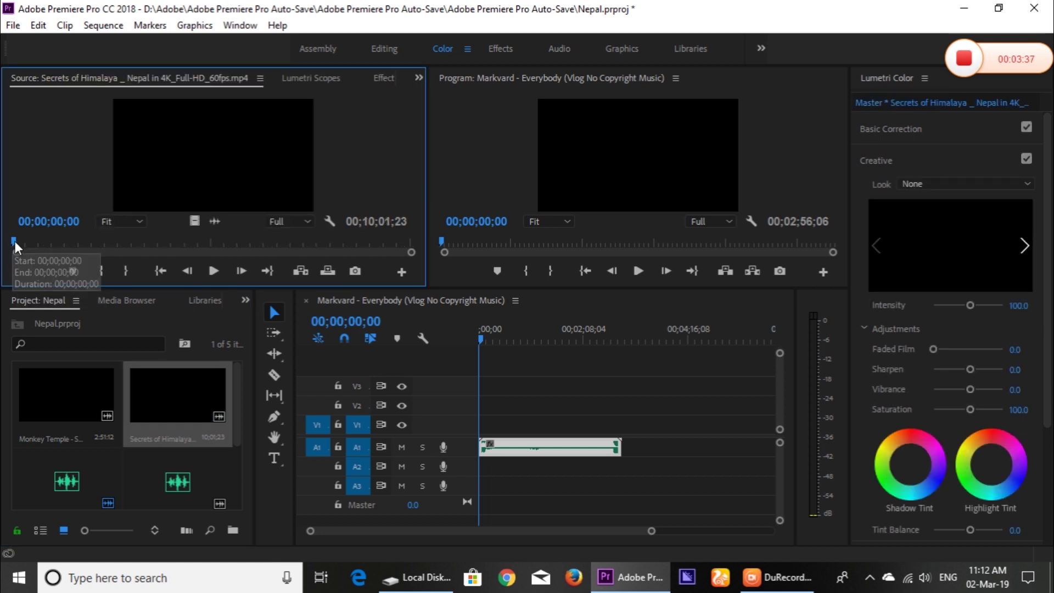
{"action": "left_click_drag", "start_coordinate": [15, 240], "coordinate": [35, 242]}
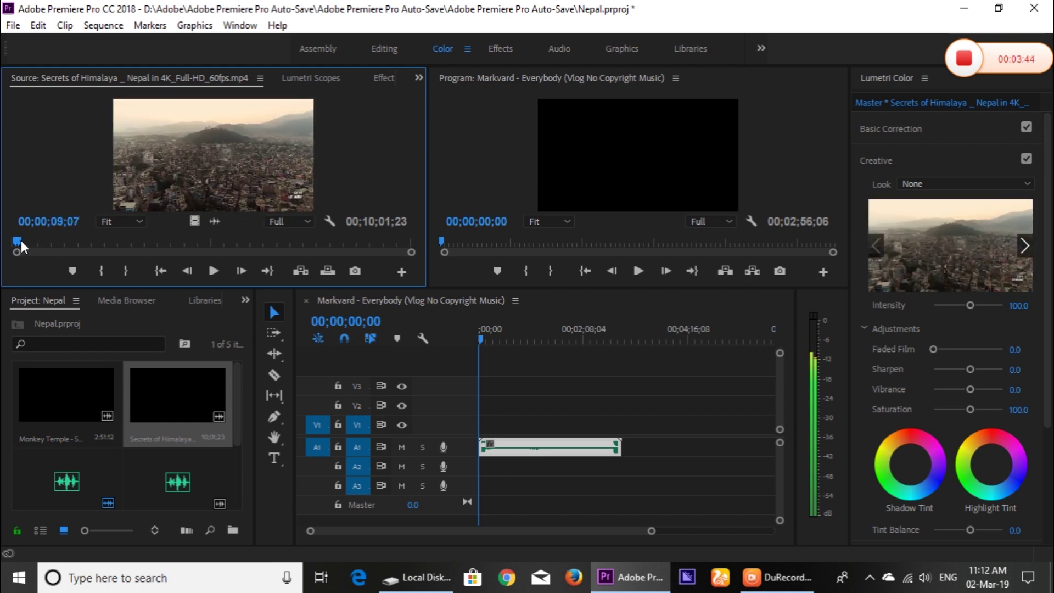
{"action": "left_click", "coordinate": [101, 270]}
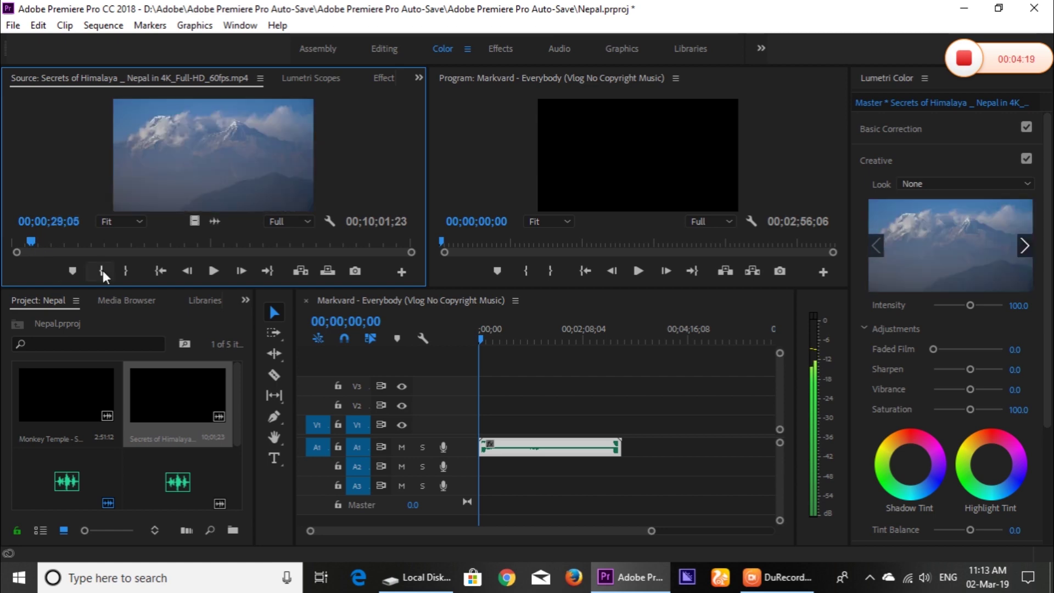
{"action": "left_click", "coordinate": [39, 242]}
{"action": "key", "text": "o"}
{"action": "left_click_drag", "start_coordinate": [195, 221], "coordinate": [478, 430]}
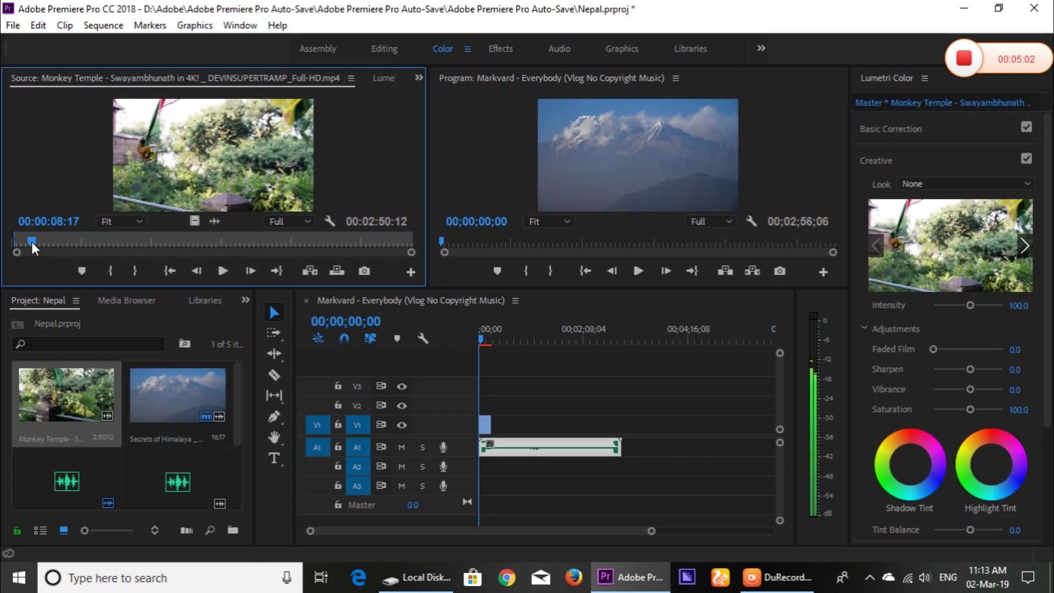
{"action": "left_click", "coordinate": [638, 271]}
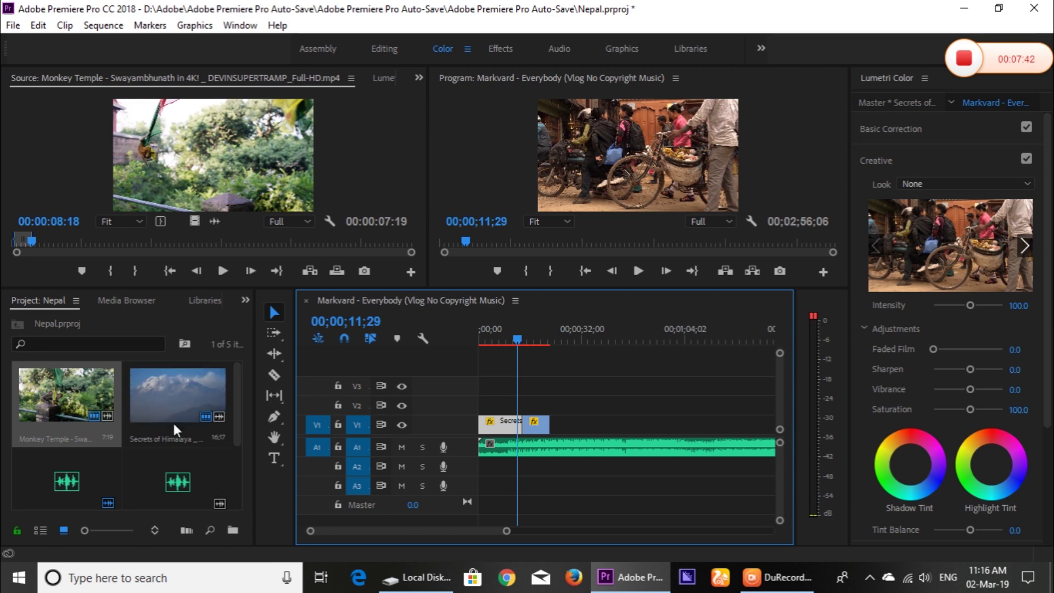
{"action": "double_click", "coordinate": [173, 421]}
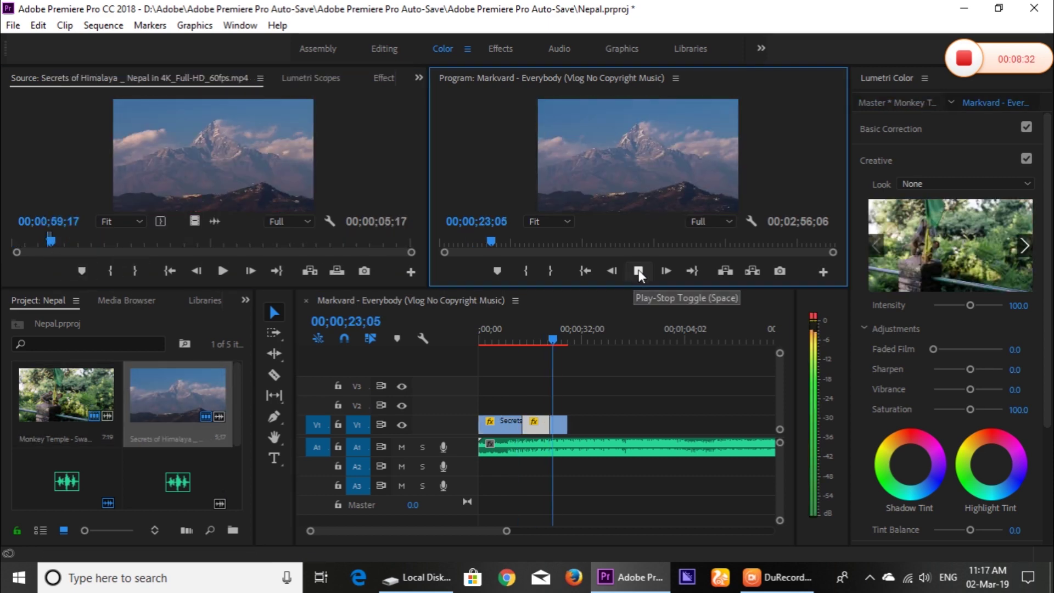
Play the sequence to review the growing series of clips on V1.
{"action": "left_click", "coordinate": [638, 271]}
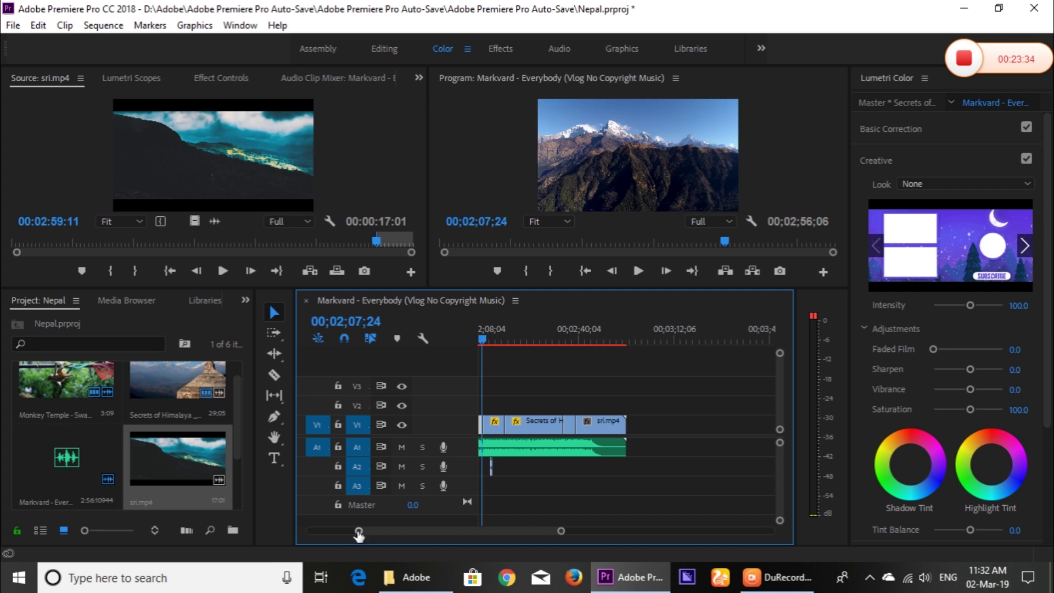
Return the playhead to 00;00;00;00 and marquee-select all V1 and A1 clips.
{"action": "left_click_drag", "start_coordinate": [363, 535], "coordinate": [321, 539]}
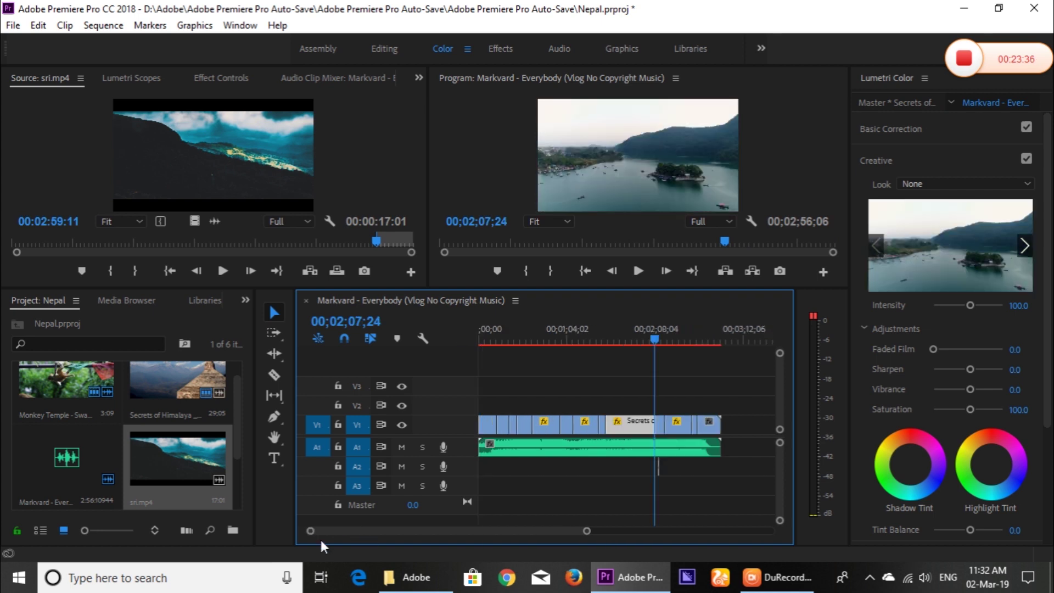
{"action": "left_click_drag", "start_coordinate": [656, 336], "coordinate": [476, 327]}
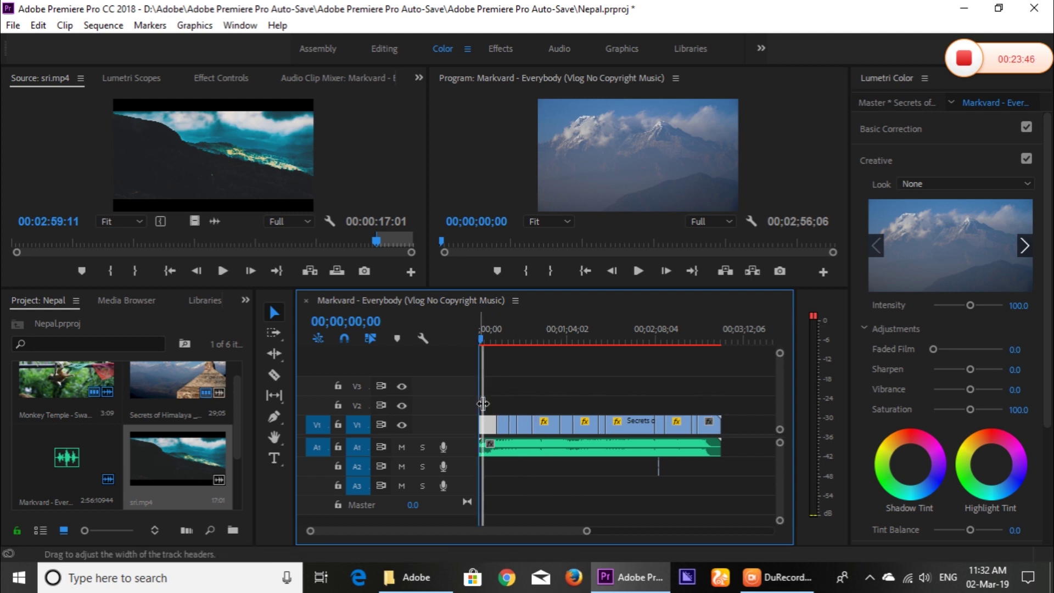
{"action": "left_click_drag", "start_coordinate": [479, 359], "coordinate": [483, 359]}
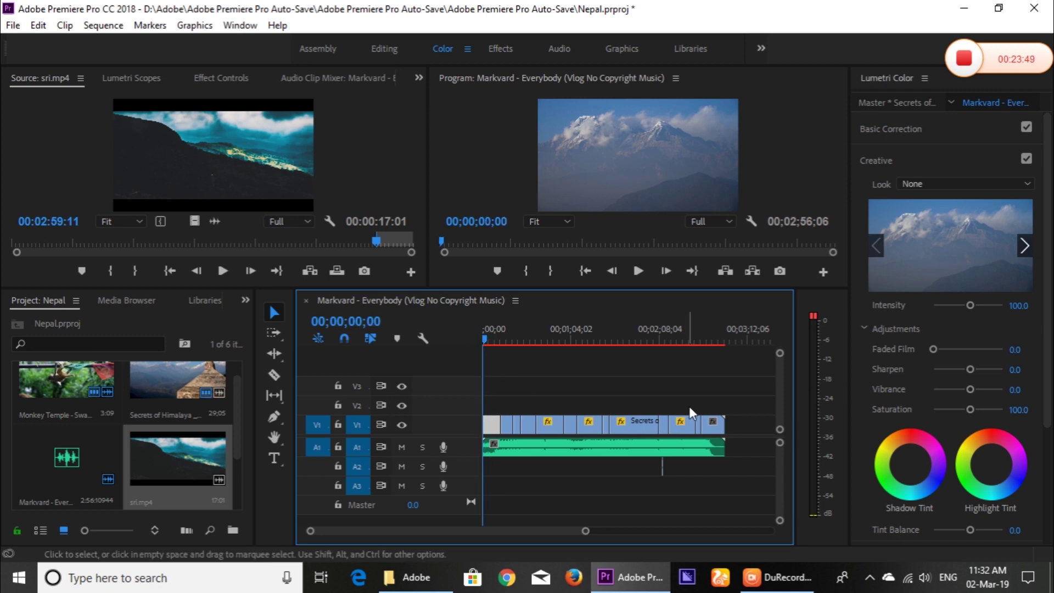
{"action": "left_click_drag", "start_coordinate": [731, 397], "coordinate": [482, 425]}
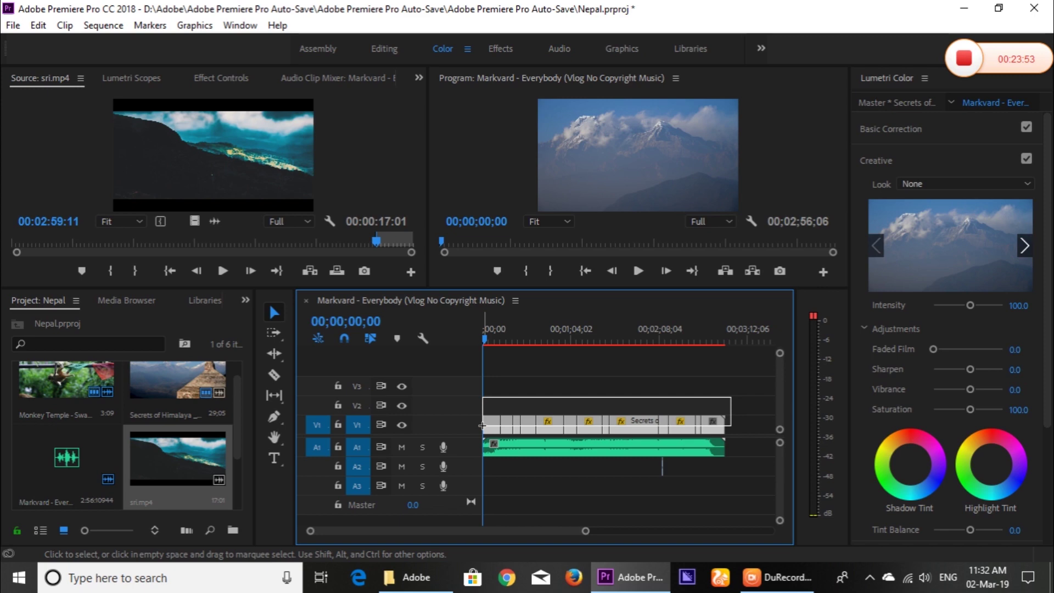
{"action": "left_click_drag", "start_coordinate": [482, 425], "coordinate": [485, 455]}
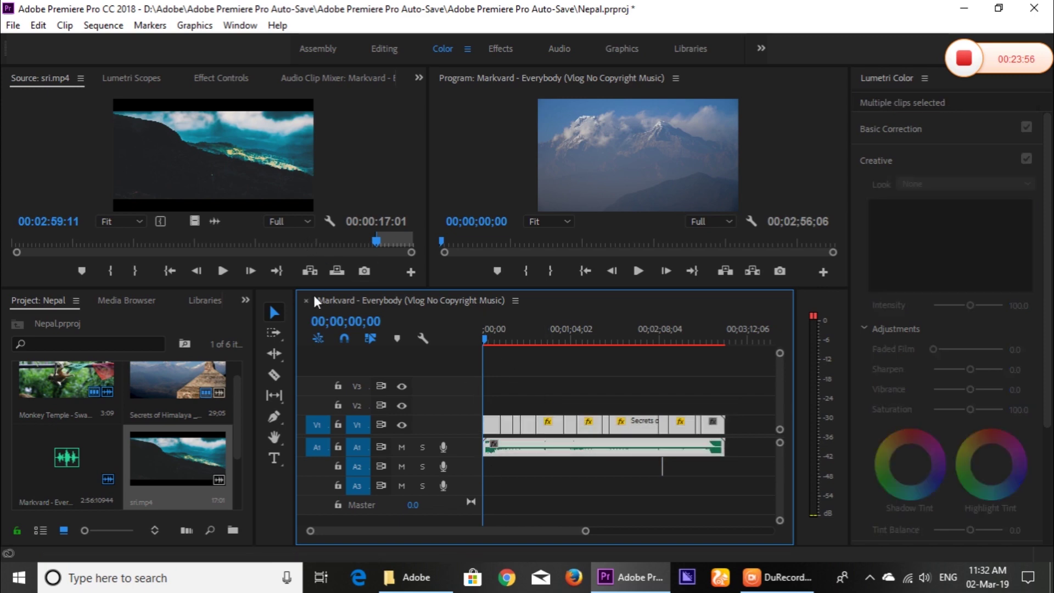
Render the whole sequence with Sequence > Render In to Out and play it back.
{"action": "left_click", "coordinate": [18, 24]}
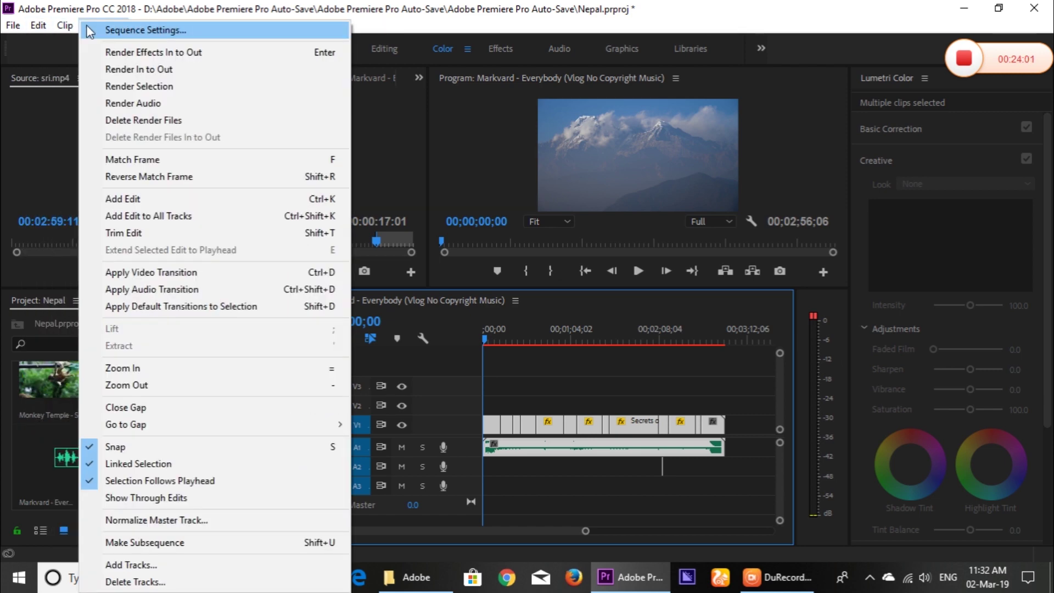
{"action": "mouse_move", "coordinate": [98, 27]}
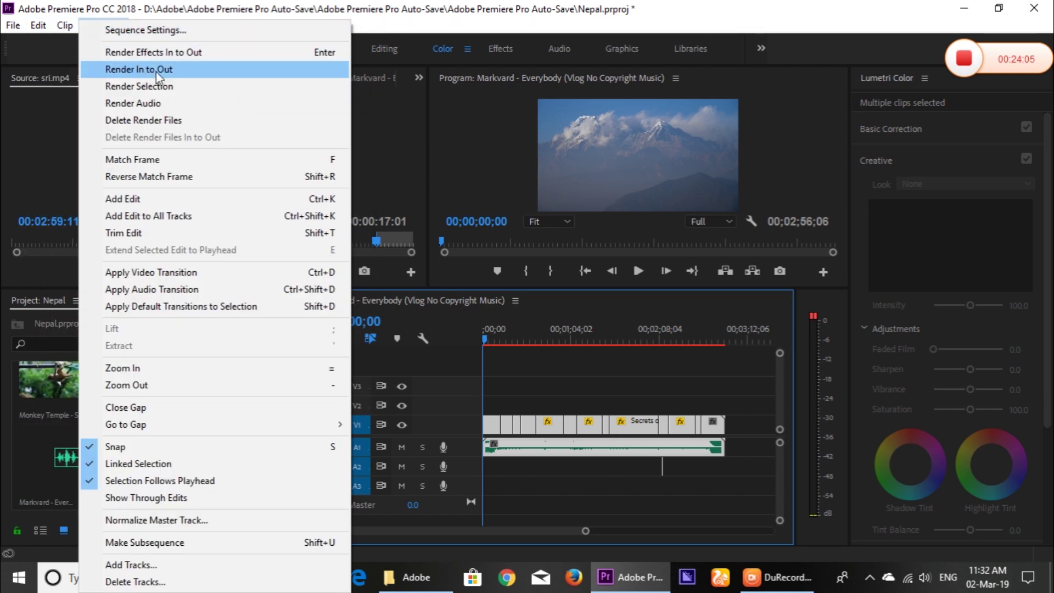
{"action": "left_click", "coordinate": [154, 87]}
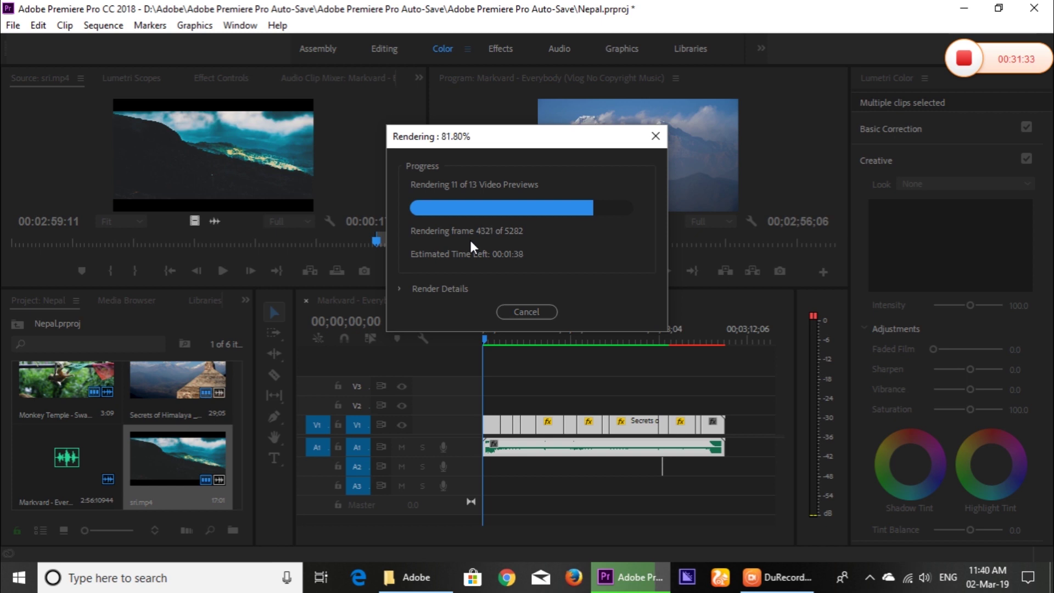
{"action": "left_click", "coordinate": [526, 312]}
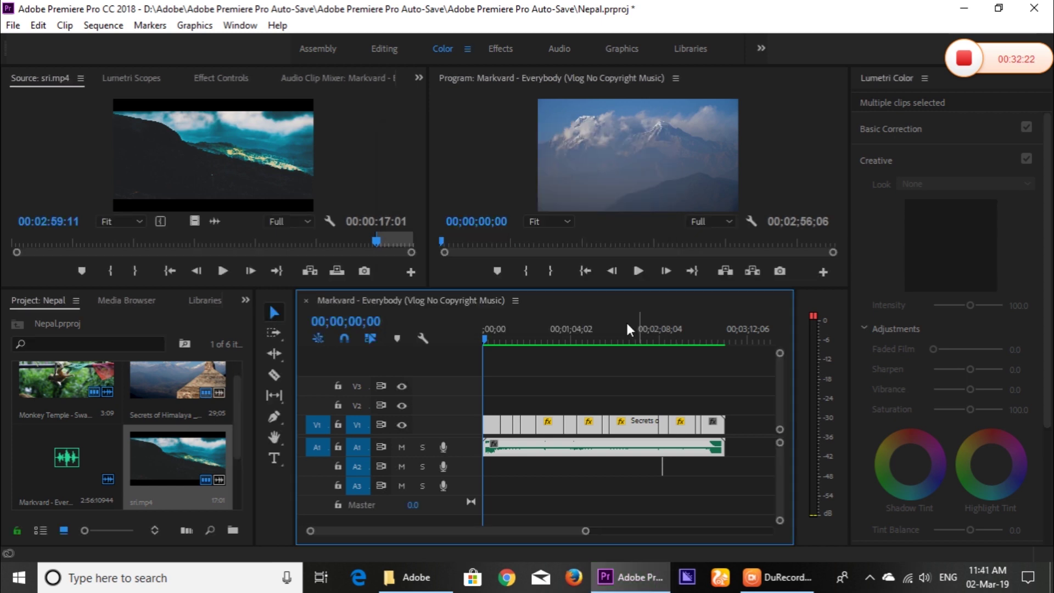
{"action": "left_click", "coordinate": [638, 271]}
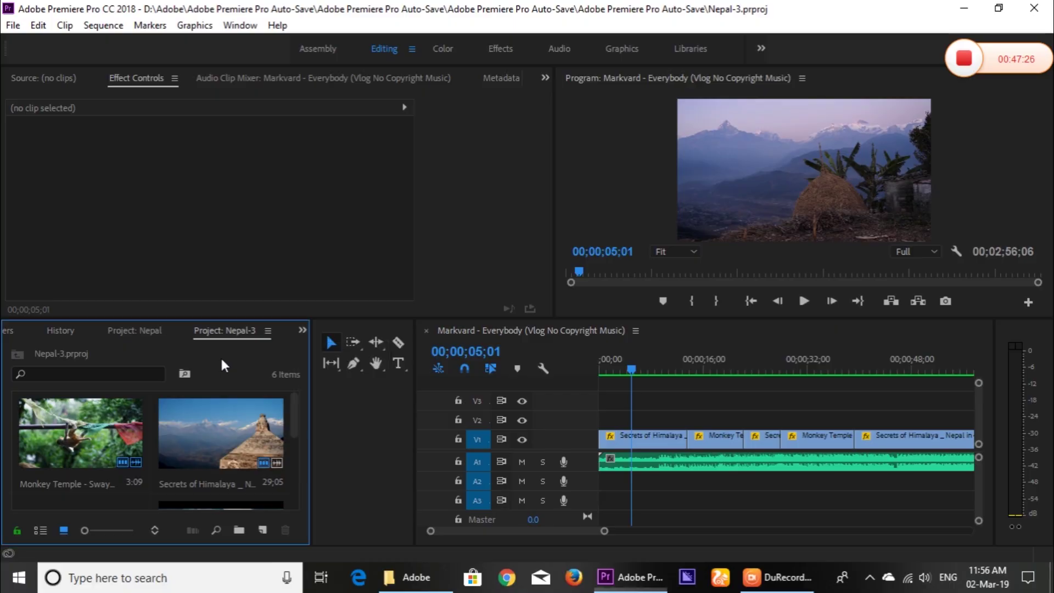
Open the Effects panel, search 't' and scroll down to the Dip to Black transition.
{"action": "left_click", "coordinate": [303, 331]}
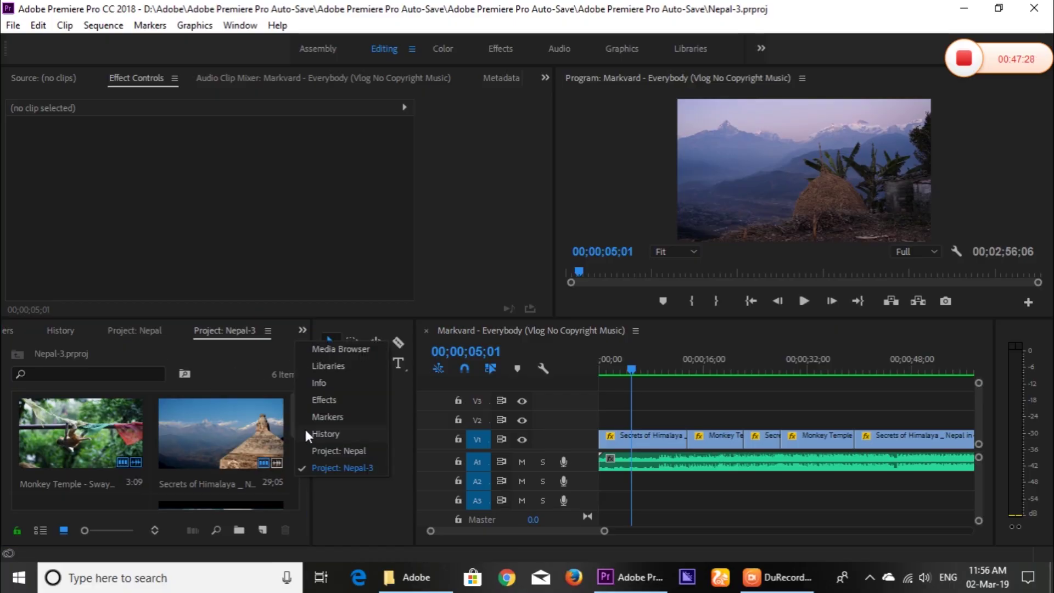
{"action": "left_click", "coordinate": [323, 401]}
{"action": "left_click", "coordinate": [103, 351]}
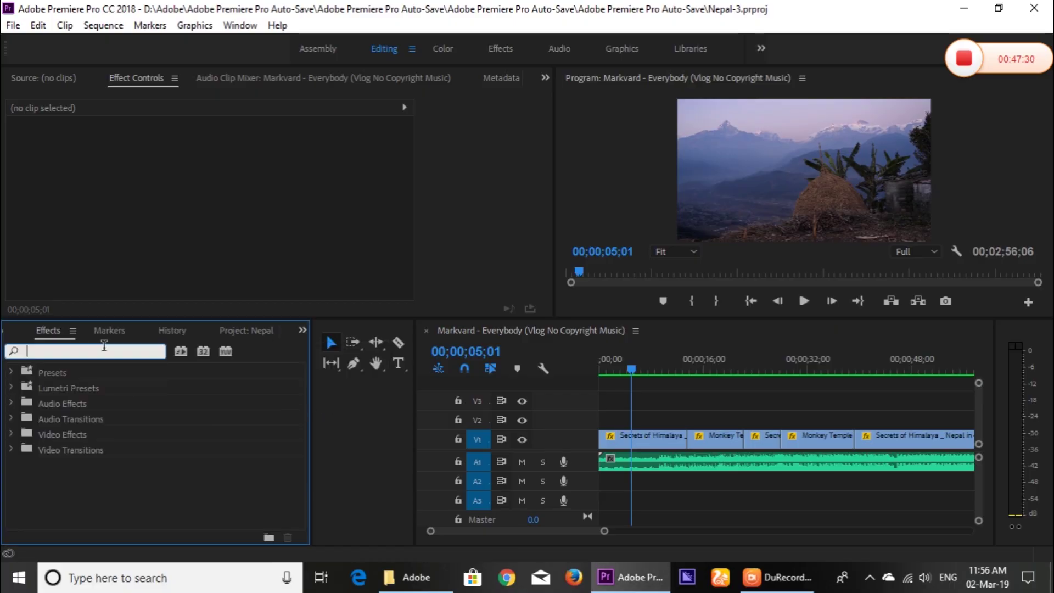
{"action": "type", "text": "trans"}
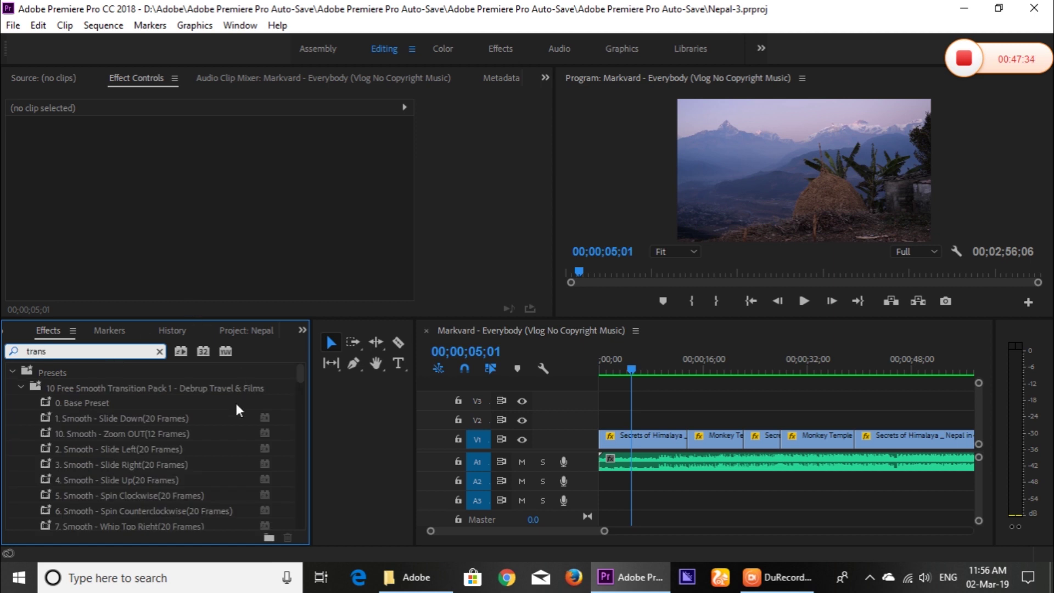
{"action": "scroll", "coordinate": [214, 430], "scroll_direction": "down", "scroll_amount": 3}
{"action": "scroll", "coordinate": [211, 432], "scroll_direction": "down", "scroll_amount": 3}
{"action": "scroll", "coordinate": [203, 430], "scroll_direction": "down", "scroll_amount": 3}
{"action": "scroll", "coordinate": [198, 433], "scroll_direction": "down", "scroll_amount": 3}
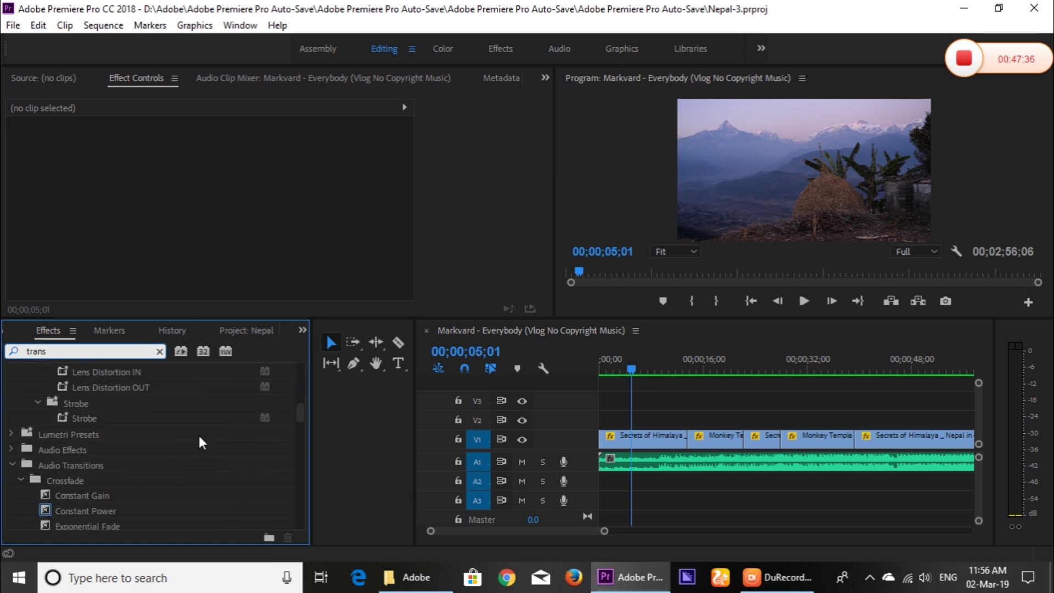
{"action": "scroll", "coordinate": [198, 433], "scroll_direction": "down", "scroll_amount": 3}
{"action": "scroll", "coordinate": [198, 446], "scroll_direction": "down", "scroll_amount": 3}
{"action": "scroll", "coordinate": [198, 450], "scroll_direction": "down", "scroll_amount": 3}
{"action": "scroll", "coordinate": [199, 453], "scroll_direction": "down", "scroll_amount": 3}
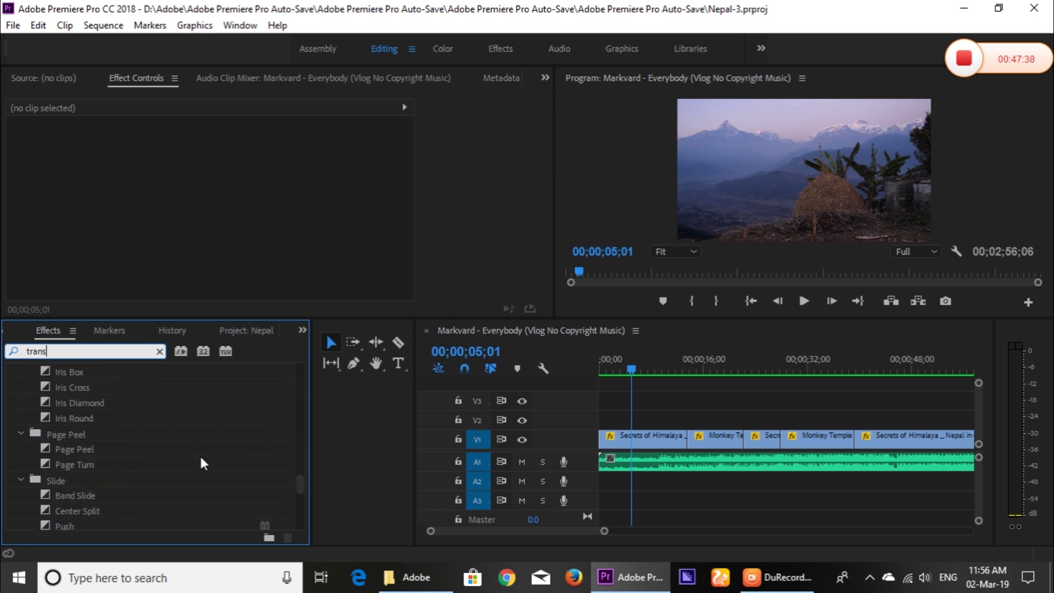
{"action": "scroll", "coordinate": [201, 458], "scroll_direction": "down", "scroll_amount": 3}
{"action": "scroll", "coordinate": [203, 461], "scroll_direction": "down", "scroll_amount": 3}
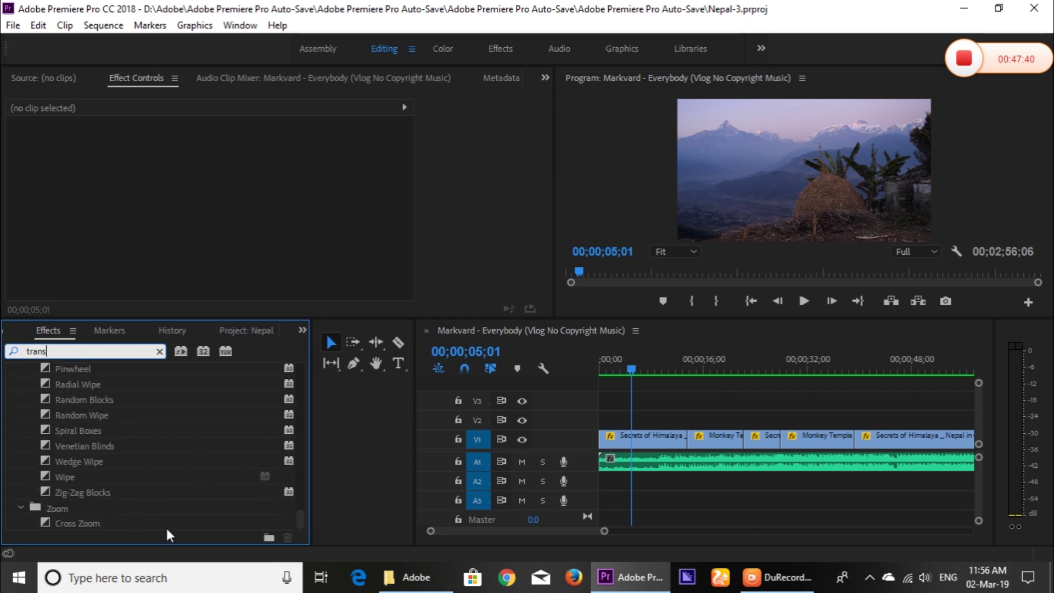
Apply the Dip to Black transition to an early edit point on track V1.
{"action": "left_click_drag", "start_coordinate": [640, 368], "coordinate": [675, 367]}
{"action": "scroll", "coordinate": [133, 463], "scroll_direction": "up", "scroll_amount": 8}
{"action": "scroll", "coordinate": [134, 449], "scroll_direction": "up", "scroll_amount": 2}
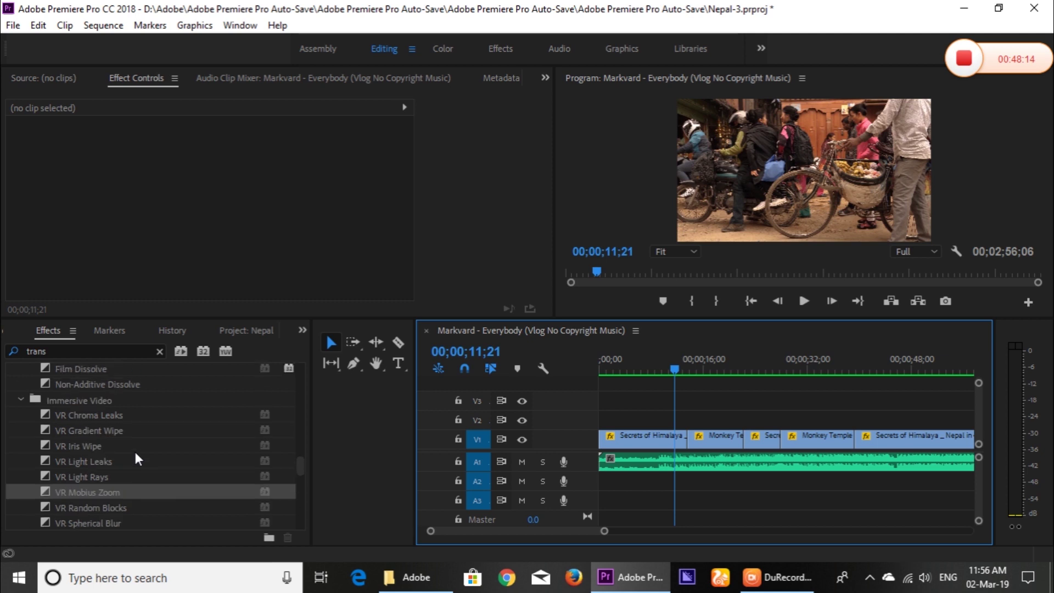
{"action": "scroll", "coordinate": [135, 453], "scroll_direction": "up", "scroll_amount": 3}
{"action": "mouse_move", "coordinate": [134, 460]}
{"action": "left_mouse_down"}
{"action": "mouse_move", "coordinate": [758, 459]}
{"action": "mouse_move", "coordinate": [688, 439]}
{"action": "left_mouse_up"}
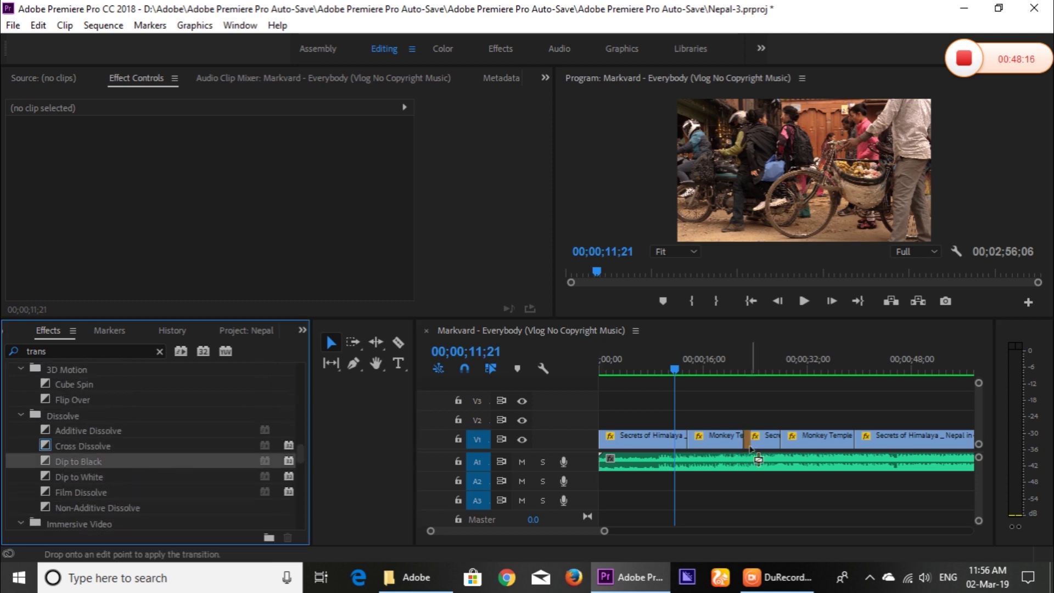
{"action": "left_click_drag", "start_coordinate": [676, 367], "coordinate": [771, 367]}
Scrub through the sequence to the mountain-lake shot and zoom the timeline out.
{"action": "scroll", "coordinate": [154, 439], "scroll_direction": "down", "scroll_amount": 10}
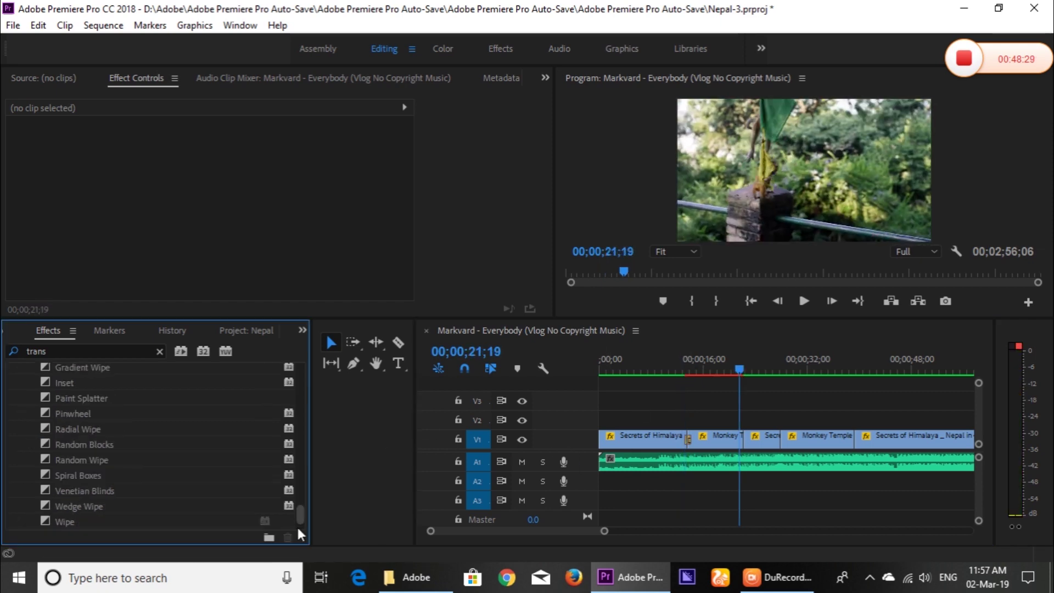
{"action": "left_click_drag", "start_coordinate": [77, 522], "coordinate": [500, 504]}
{"action": "mouse_move", "coordinate": [771, 369]}
{"action": "left_mouse_down"}
{"action": "mouse_move", "coordinate": [887, 386]}
{"action": "mouse_move", "coordinate": [736, 458]}
{"action": "left_mouse_up"}
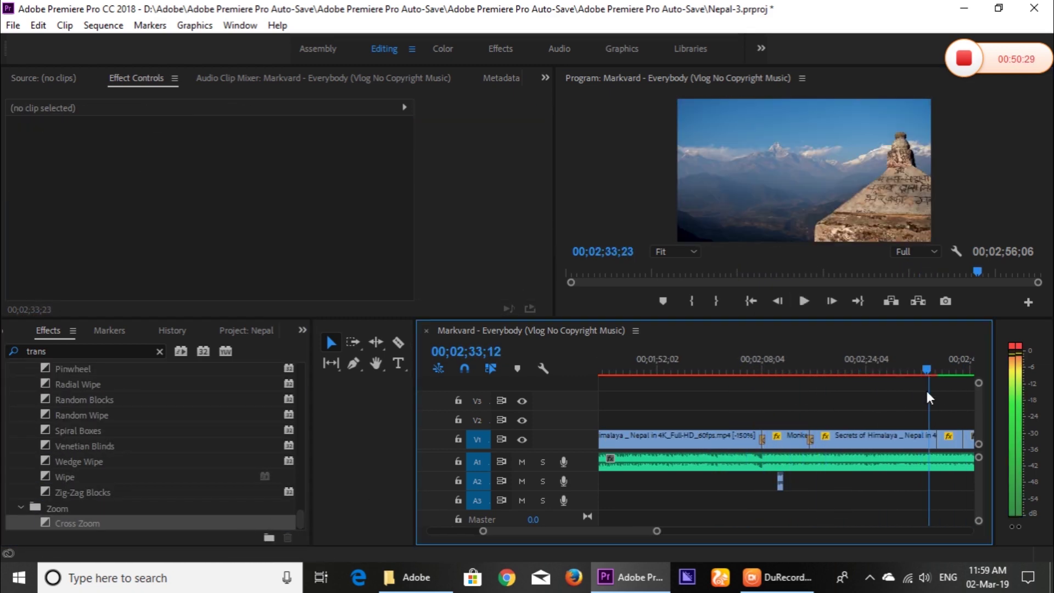
{"action": "left_click_drag", "start_coordinate": [736, 459], "coordinate": [933, 392]}
{"action": "left_click_drag", "start_coordinate": [483, 531], "coordinate": [470, 535]}
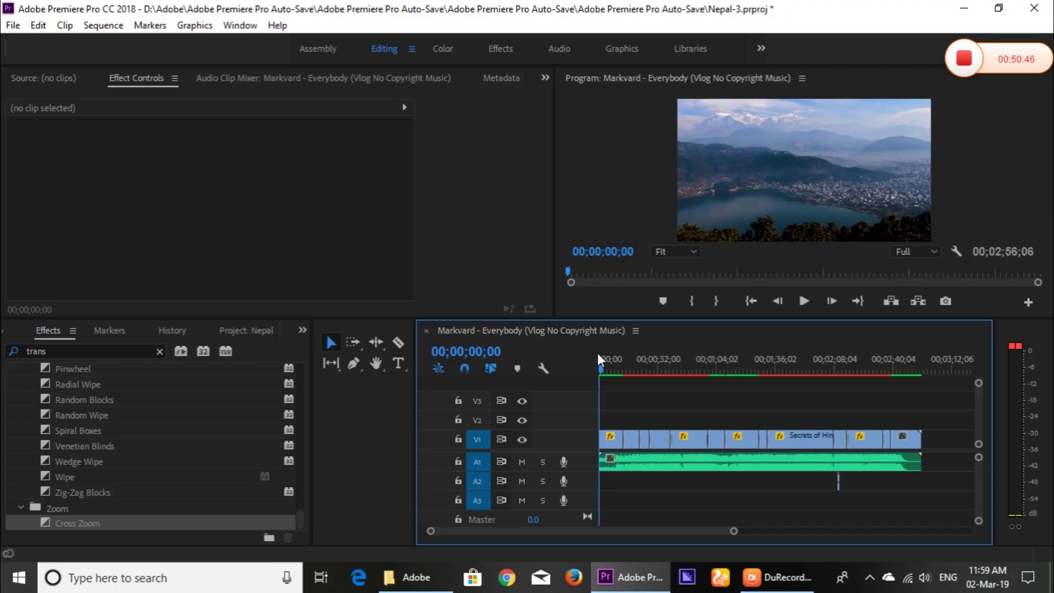
Create a new 1920×1080 adjustment layer in the Nepal-3 project bin.
{"action": "left_click", "coordinate": [300, 329]}
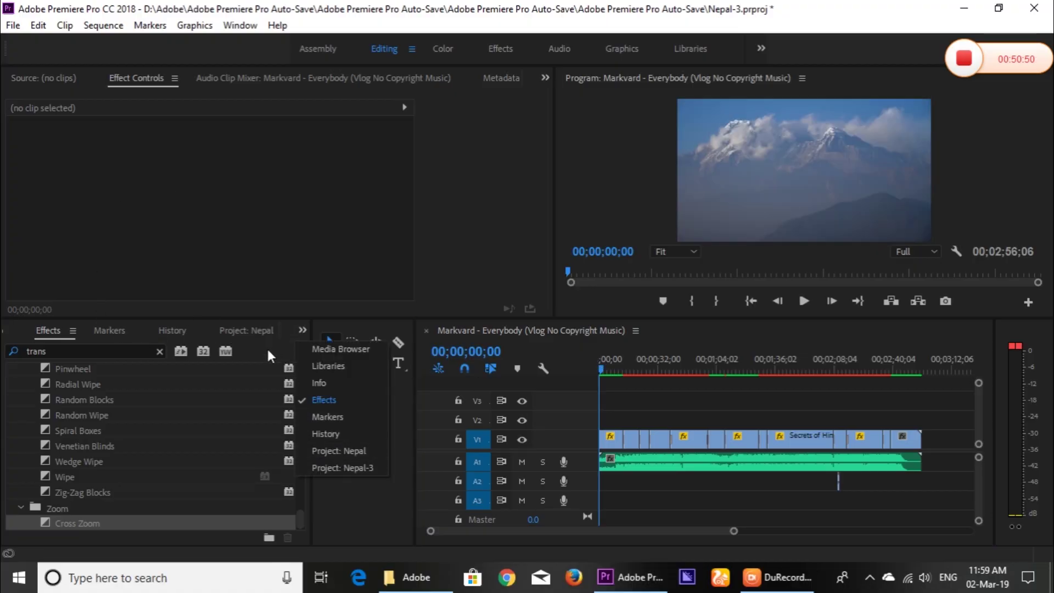
{"action": "left_click", "coordinate": [367, 473]}
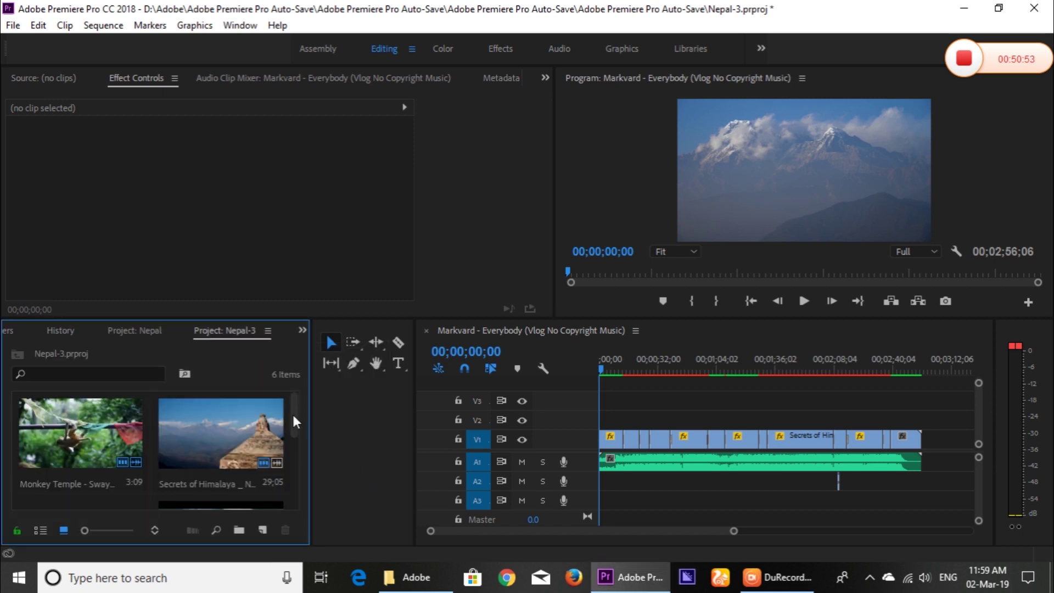
{"action": "right_click", "coordinate": [244, 352]}
{"action": "mouse_move", "coordinate": [314, 420]}
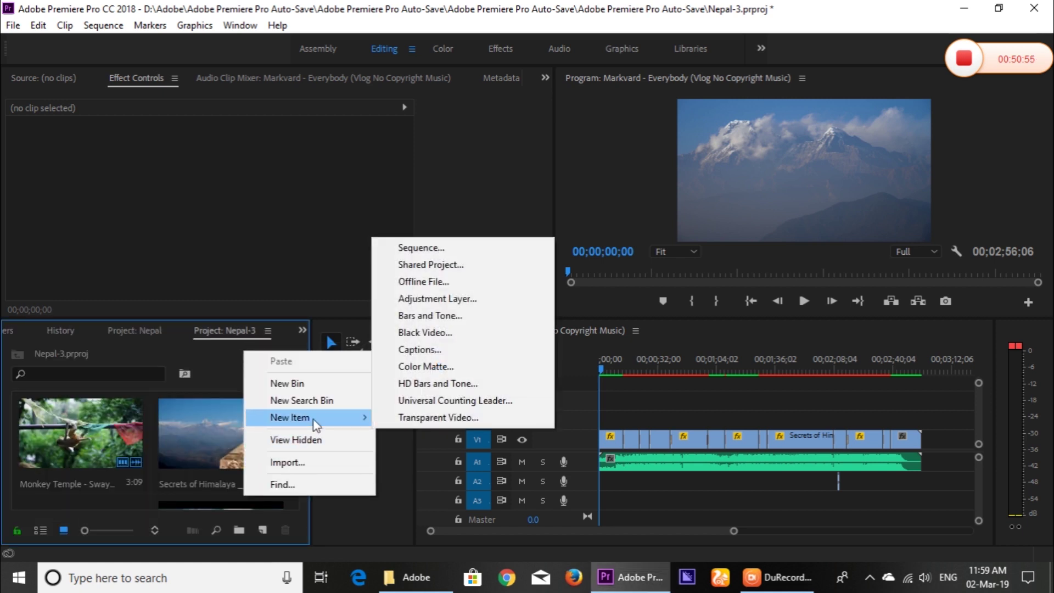
{"action": "left_click", "coordinate": [451, 300]}
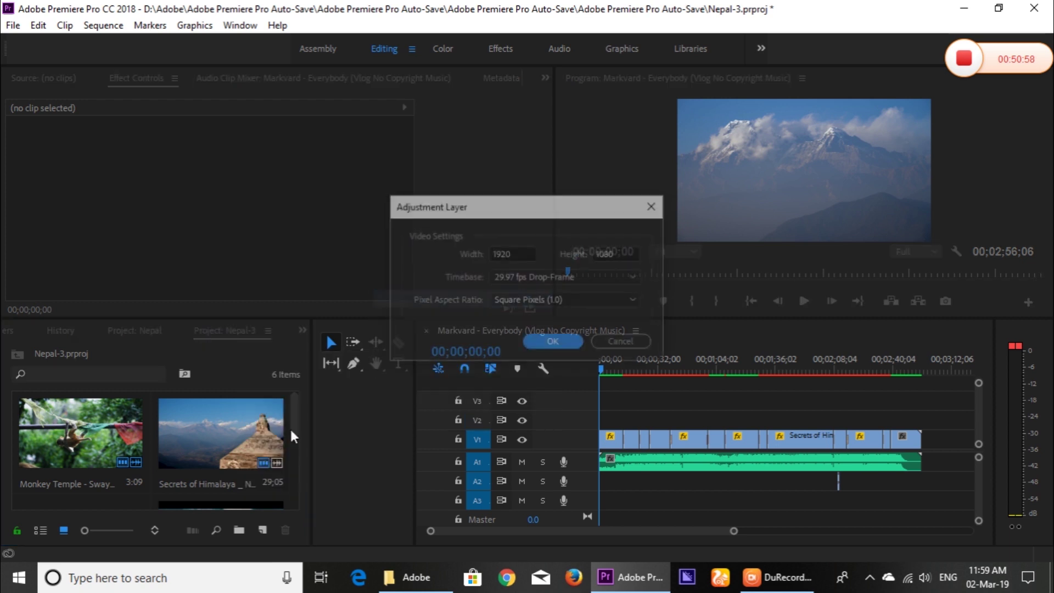
{"action": "left_click", "coordinate": [552, 343]}
Place the adjustment layer on track V3 across the sequence and select it.
{"action": "mouse_move", "coordinate": [137, 456]}
{"action": "left_mouse_down"}
{"action": "mouse_move", "coordinate": [614, 405]}
{"action": "mouse_move", "coordinate": [604, 400]}
{"action": "mouse_move", "coordinate": [926, 396]}
{"action": "left_mouse_up"}
{"action": "scroll", "coordinate": [733, 531], "scroll_direction": "up", "scroll_amount": 4}
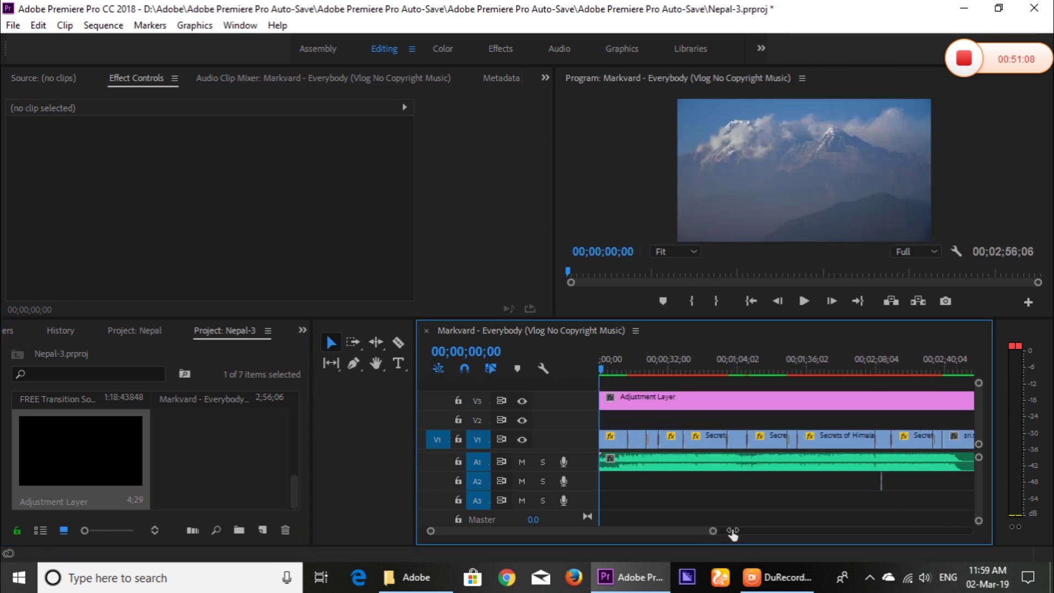
{"action": "left_click_drag", "start_coordinate": [601, 365], "coordinate": [610, 369]}
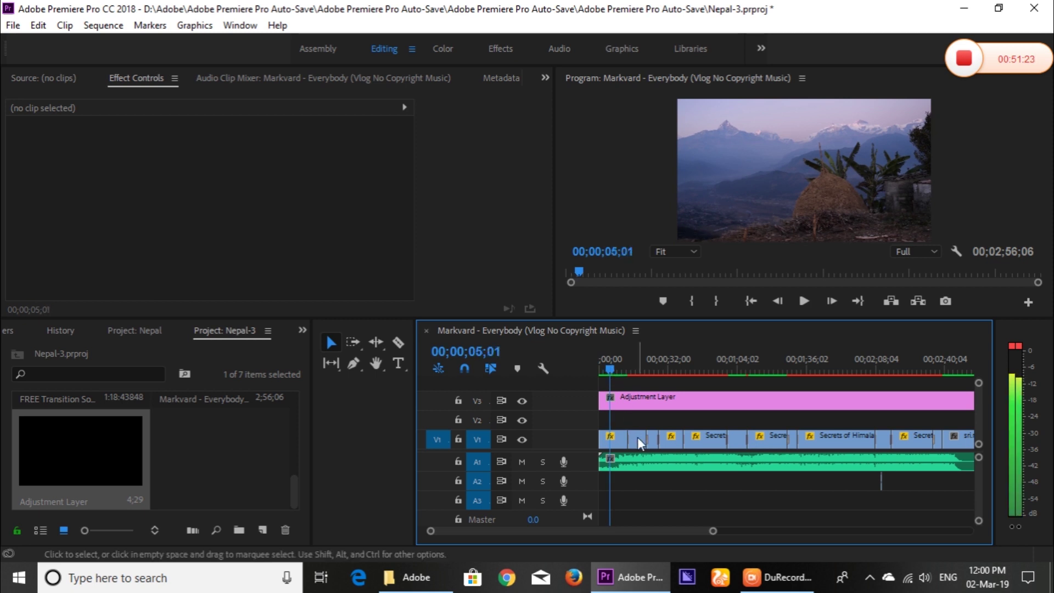
{"action": "left_click", "coordinate": [637, 405]}
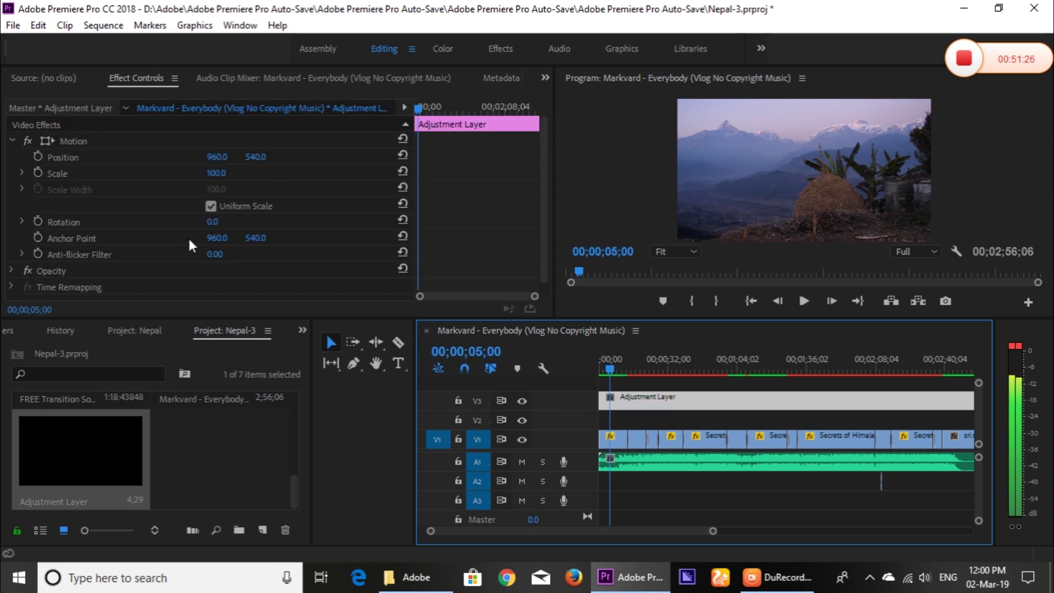
Search the Effects panel for Crop and apply it to the adjustment layer.
{"action": "scroll", "coordinate": [191, 244], "scroll_direction": "down", "scroll_amount": 1}
{"action": "left_click", "coordinate": [302, 331]}
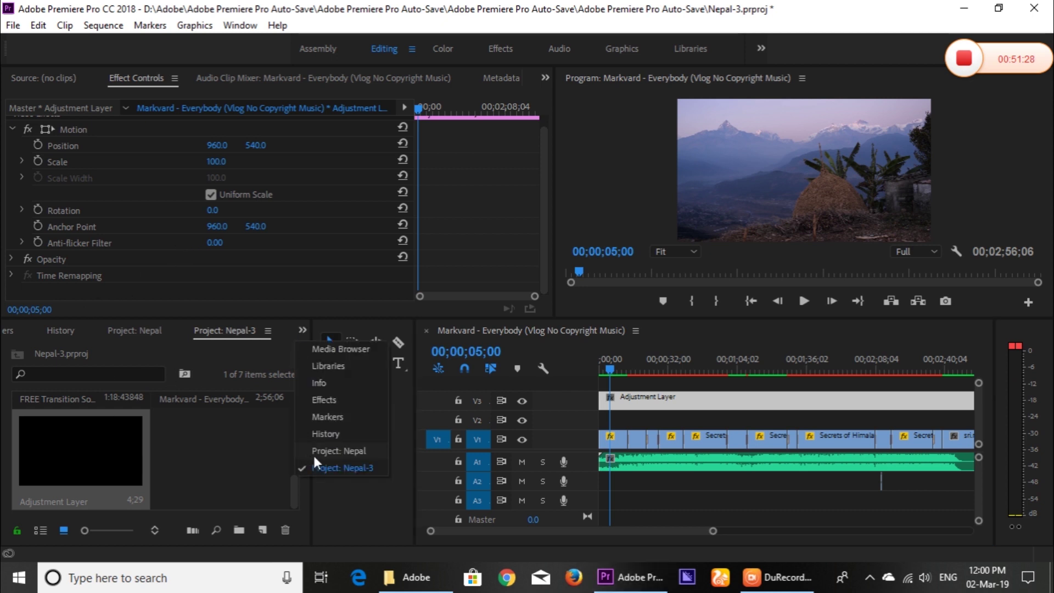
{"action": "left_click", "coordinate": [324, 399]}
{"action": "left_click", "coordinate": [115, 349]}
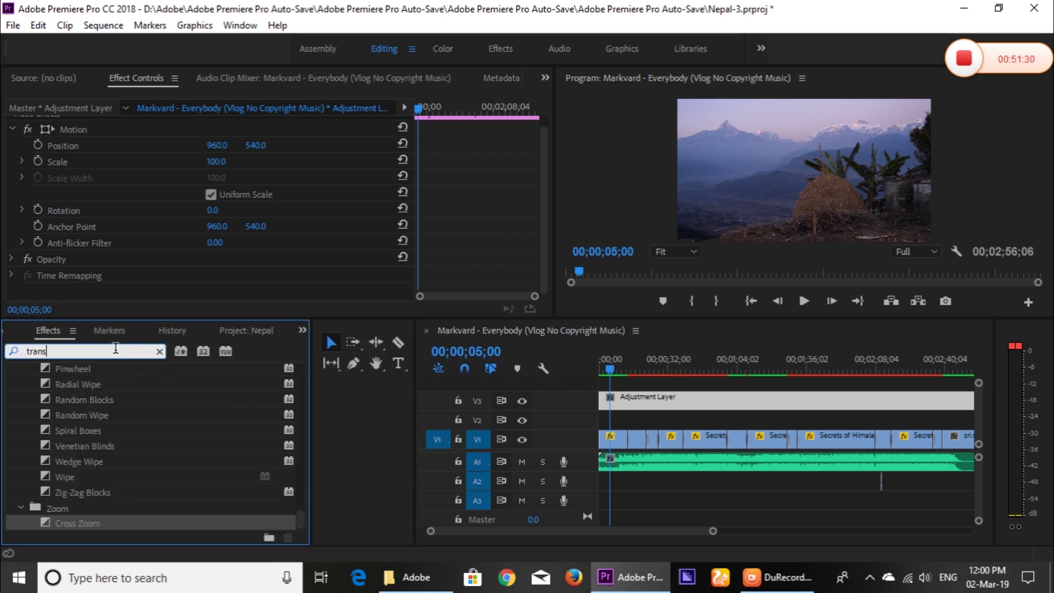
{"action": "key", "text": "BackSpace"}
{"action": "key", "text": "BackSpace"}
{"action": "key", "text": "BackSpace"}
{"action": "type", "text": "cr"}
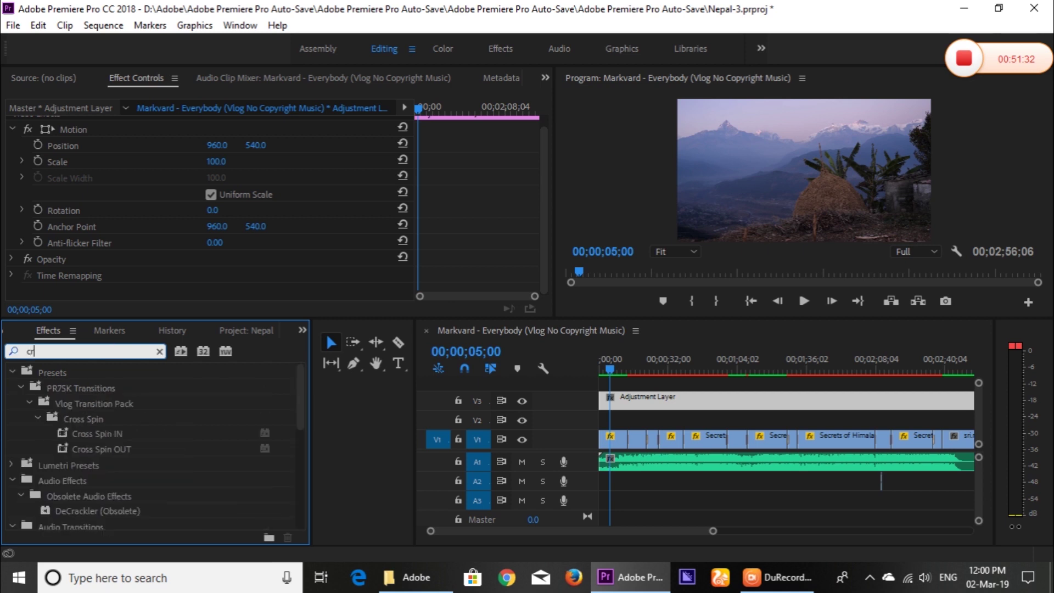
{"action": "type", "text": "op"}
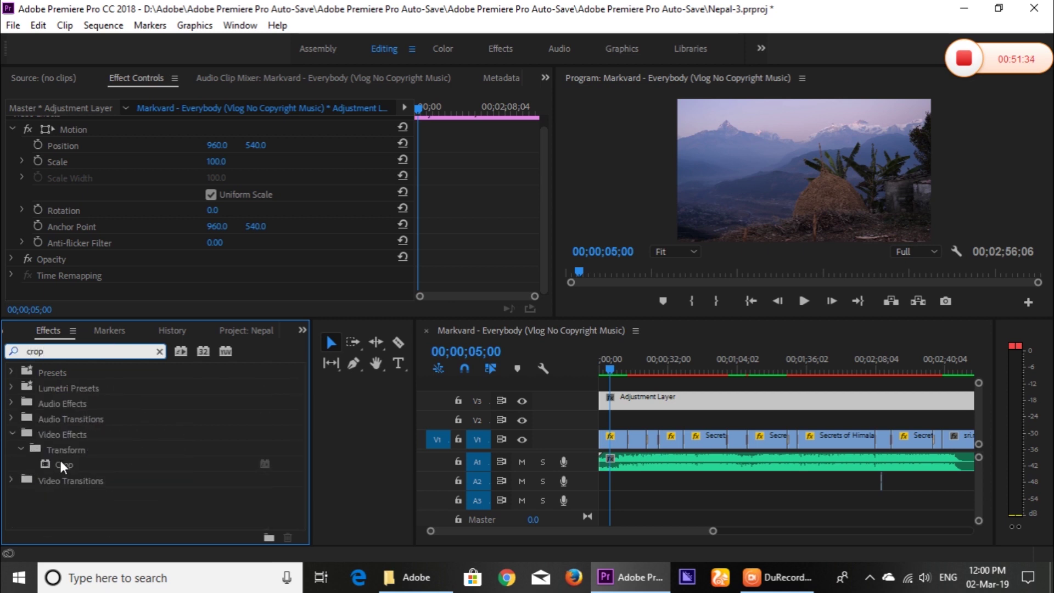
{"action": "mouse_move", "coordinate": [63, 465]}
{"action": "left_mouse_down"}
{"action": "mouse_move", "coordinate": [673, 382]}
{"action": "mouse_move", "coordinate": [671, 400]}
{"action": "left_mouse_up"}
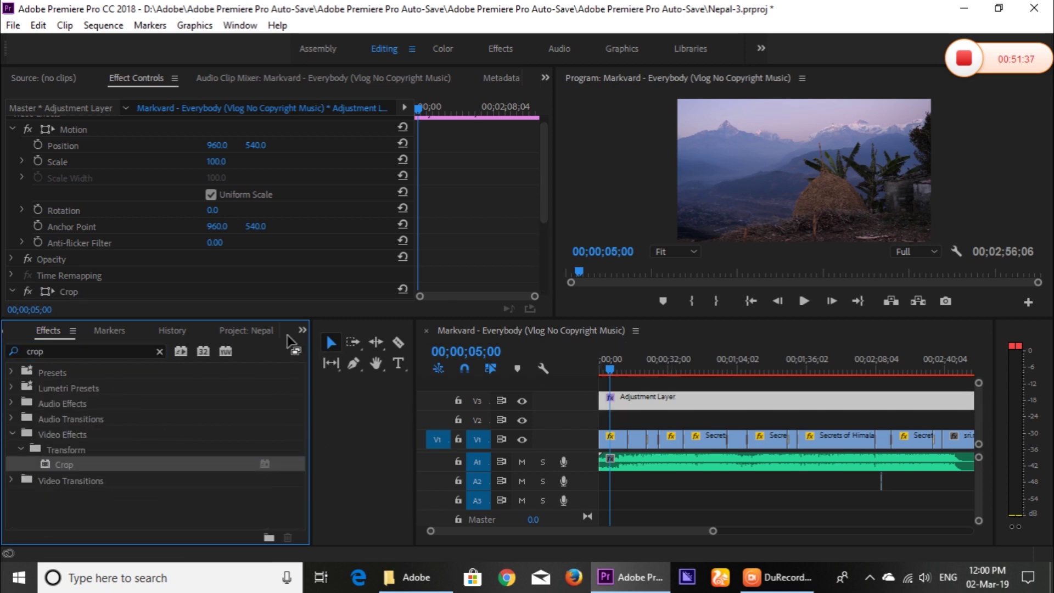
Keyframe Crop Top and Bottom at 11% at the five-second mark.
{"action": "scroll", "coordinate": [41, 246], "scroll_direction": "down", "scroll_amount": 4}
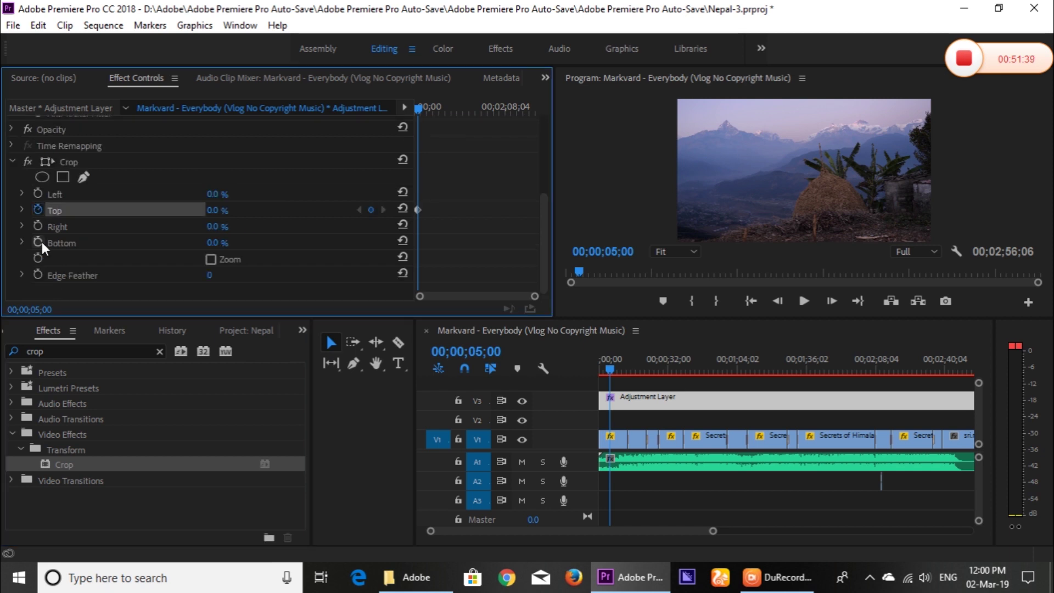
{"action": "left_click", "coordinate": [38, 242]}
{"action": "left_click", "coordinate": [213, 210]}
{"action": "type", "text": "11"}
{"action": "left_click", "coordinate": [211, 243]}
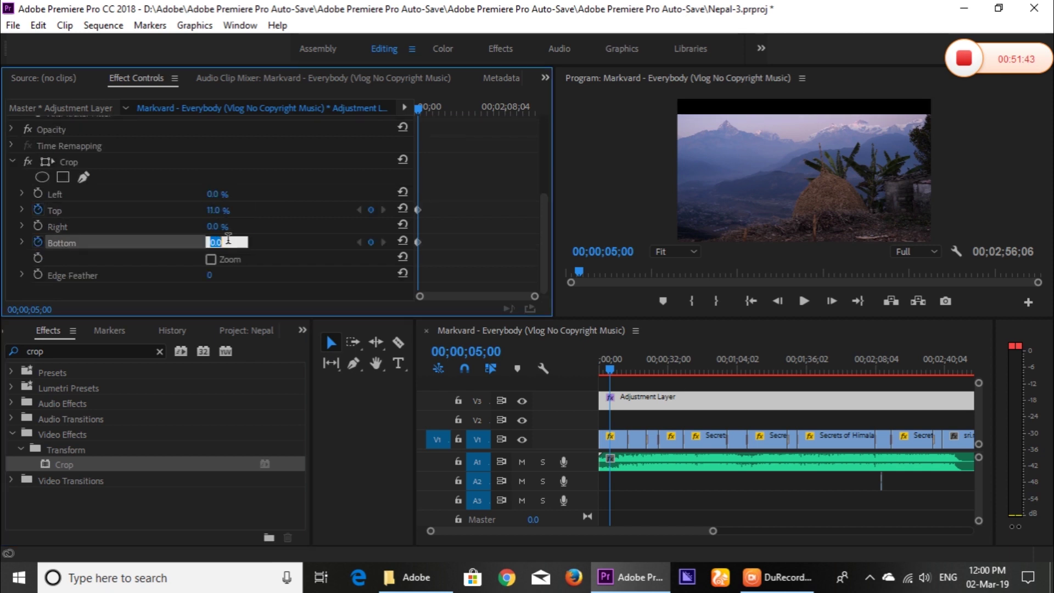
{"action": "type", "text": "11"}
{"action": "key", "text": "Return"}
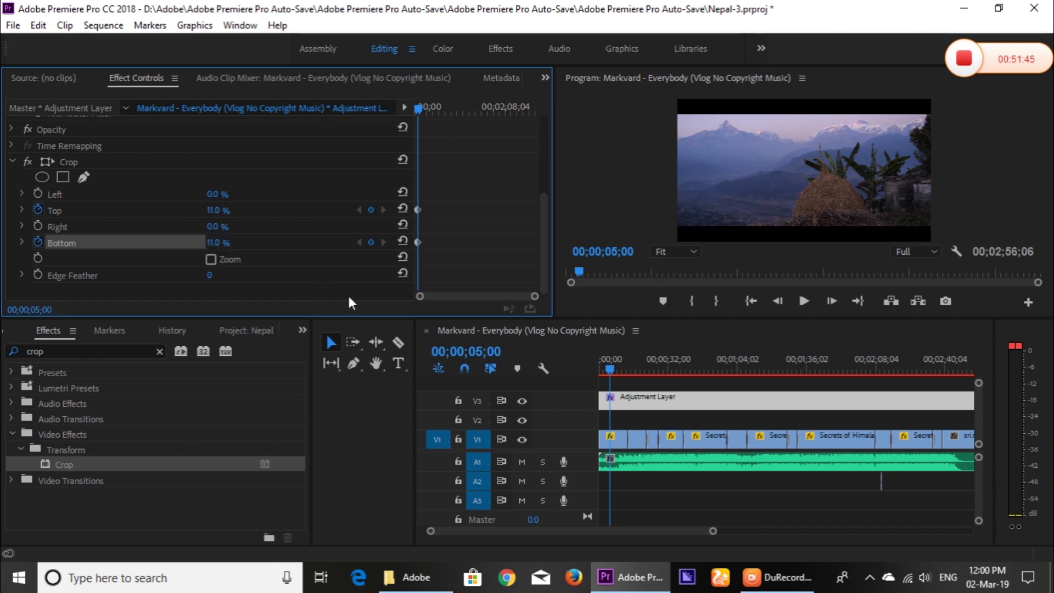
Set Crop Top and Bottom to 50% at the sequence start and preview the letterbox opening.
{"action": "key", "text": "Home"}
{"action": "left_click", "coordinate": [213, 210]}
{"action": "type", "text": "5"}
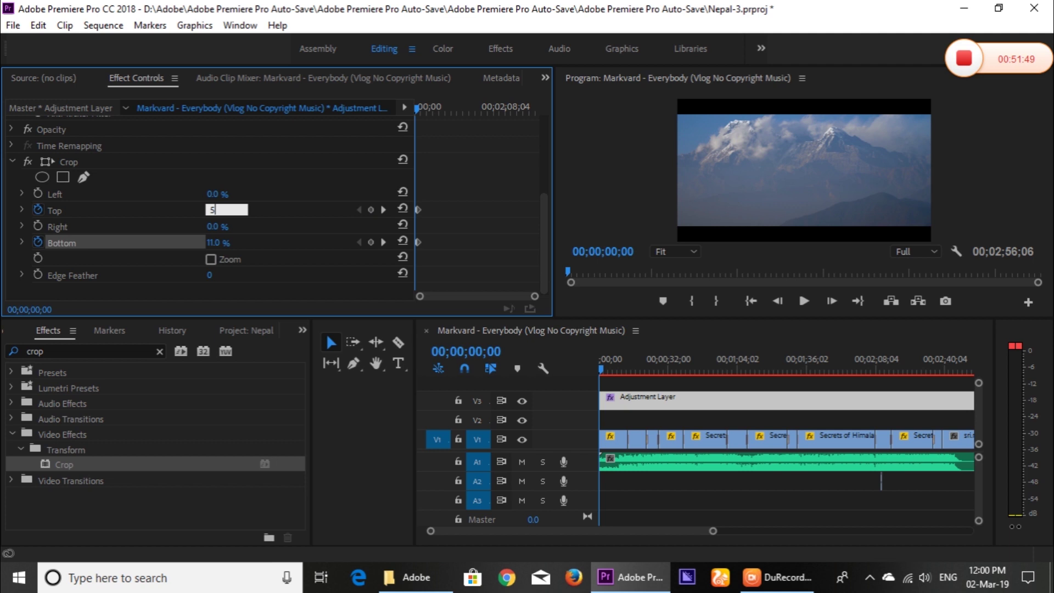
{"action": "type", "text": "0"}
{"action": "left_click", "coordinate": [214, 242]}
{"action": "type", "text": "50"}
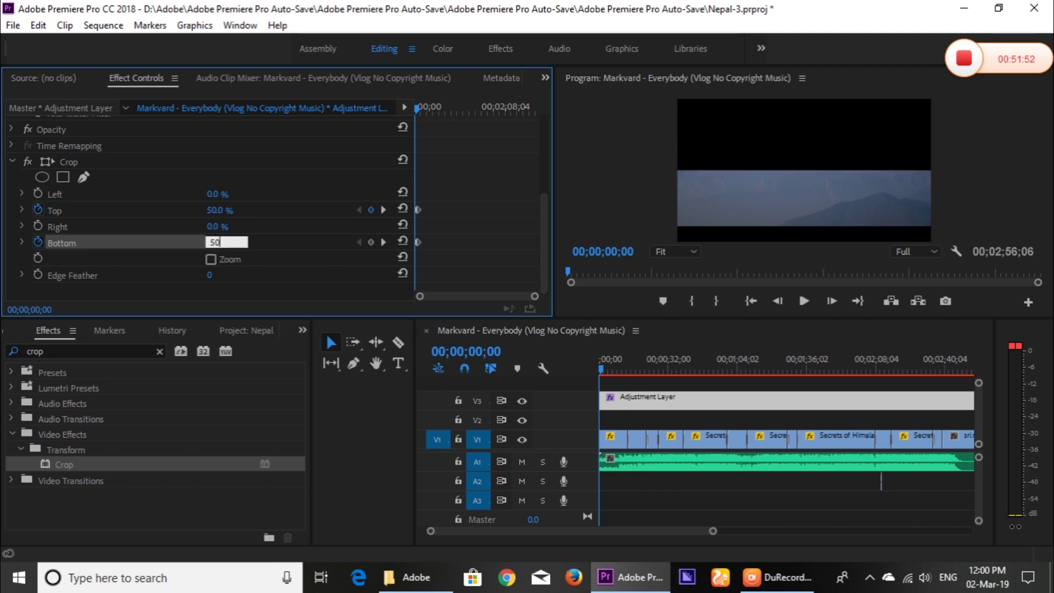
{"action": "key", "text": "Return"}
{"action": "mouse_move", "coordinate": [603, 364]}
{"action": "left_mouse_down"}
{"action": "mouse_move", "coordinate": [621, 367]}
{"action": "mouse_move", "coordinate": [591, 368]}
{"action": "left_mouse_up"}
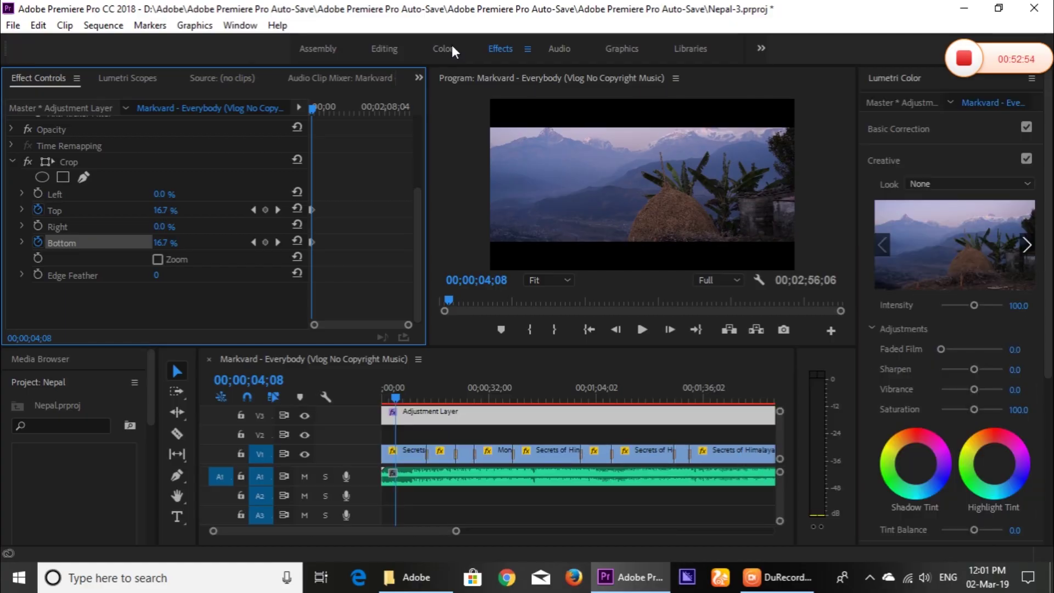
Switch to the Color workspace, show the Nepal project panel, and bring up the Adobe folder window.
{"action": "left_click", "coordinate": [445, 49]}
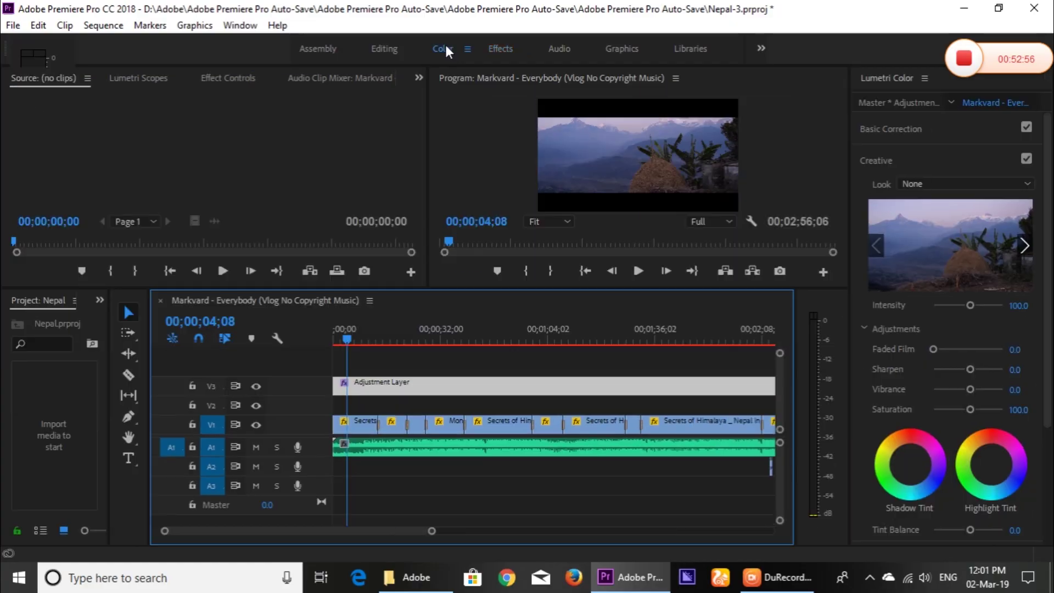
{"action": "left_click", "coordinate": [99, 301]}
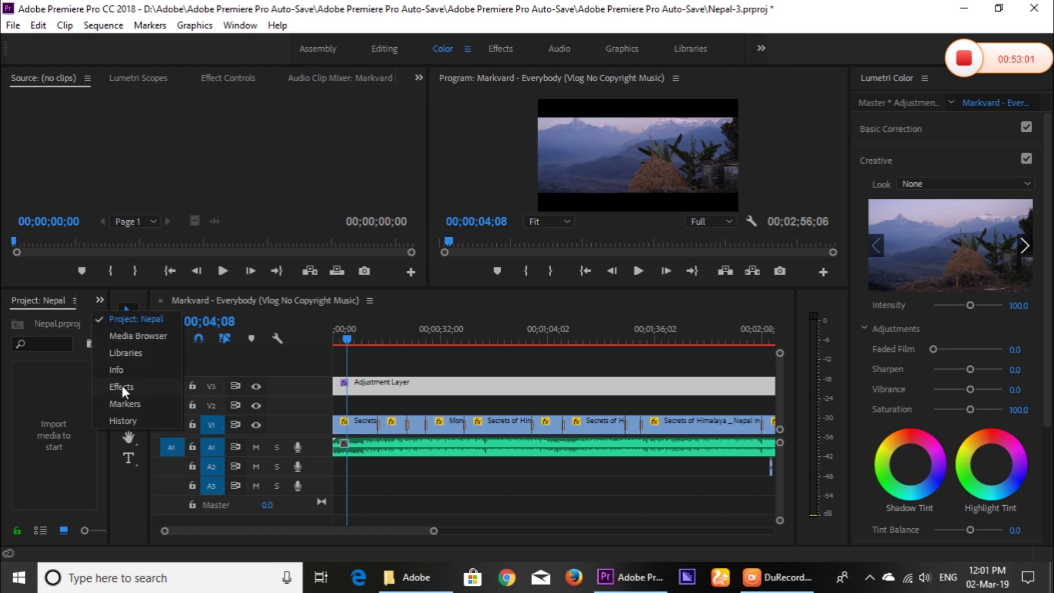
{"action": "left_click", "coordinate": [65, 430]}
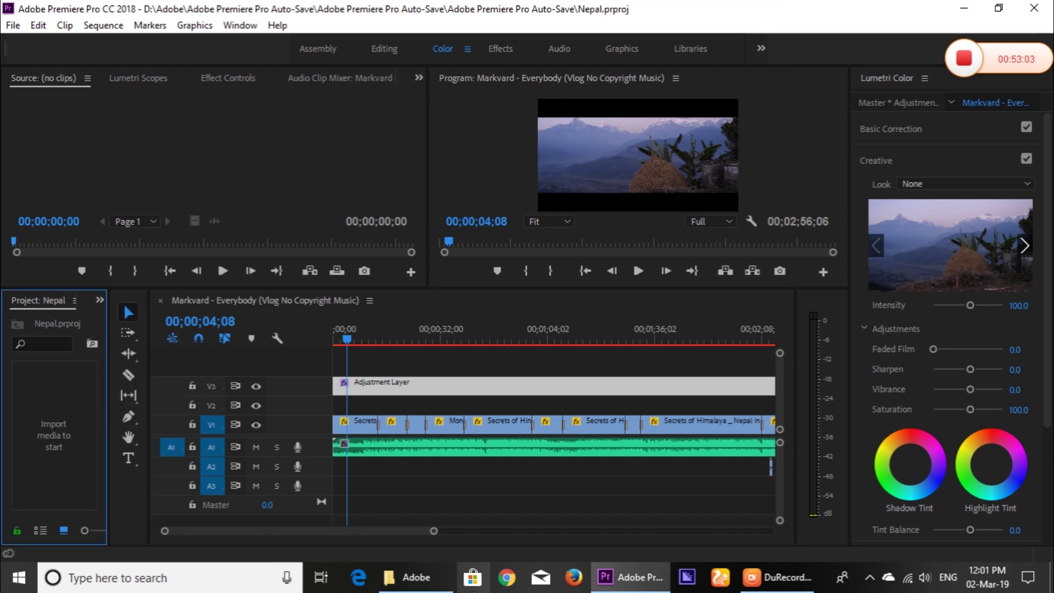
{"action": "left_click", "coordinate": [417, 577]}
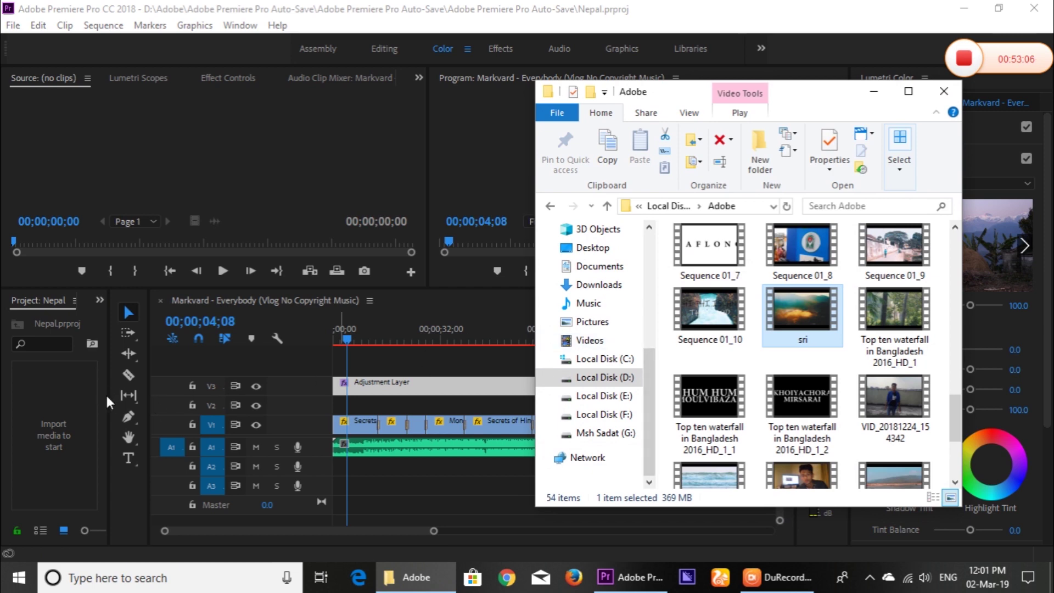
Import the FREE Transition Sounds Effects file from Local Disk (D:) and load it for previewing.
{"action": "left_click_drag", "start_coordinate": [108, 395], "coordinate": [168, 395]}
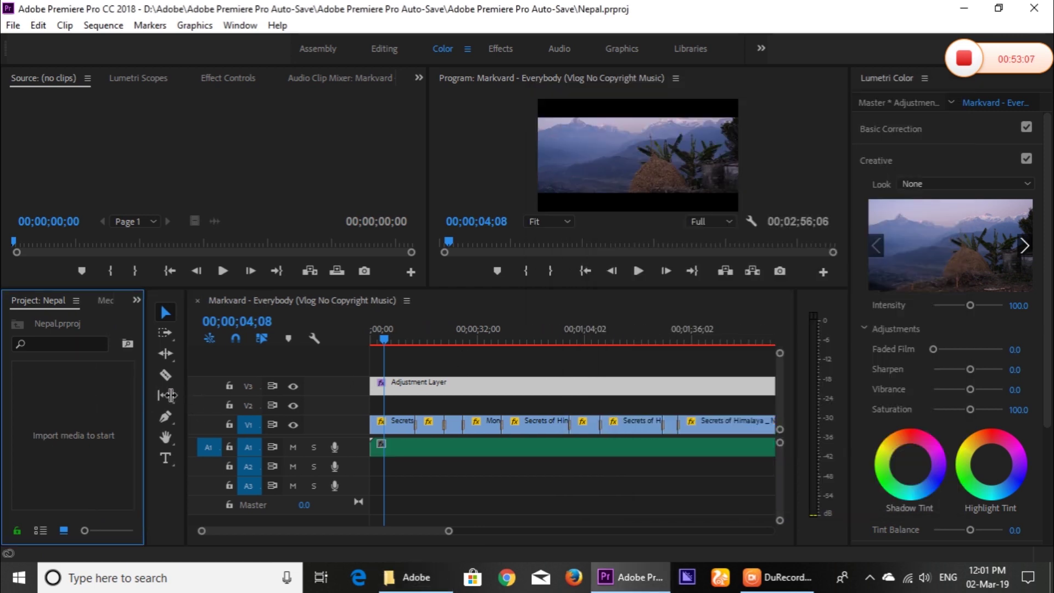
{"action": "left_click", "coordinate": [416, 578]}
{"action": "left_click", "coordinate": [604, 377]}
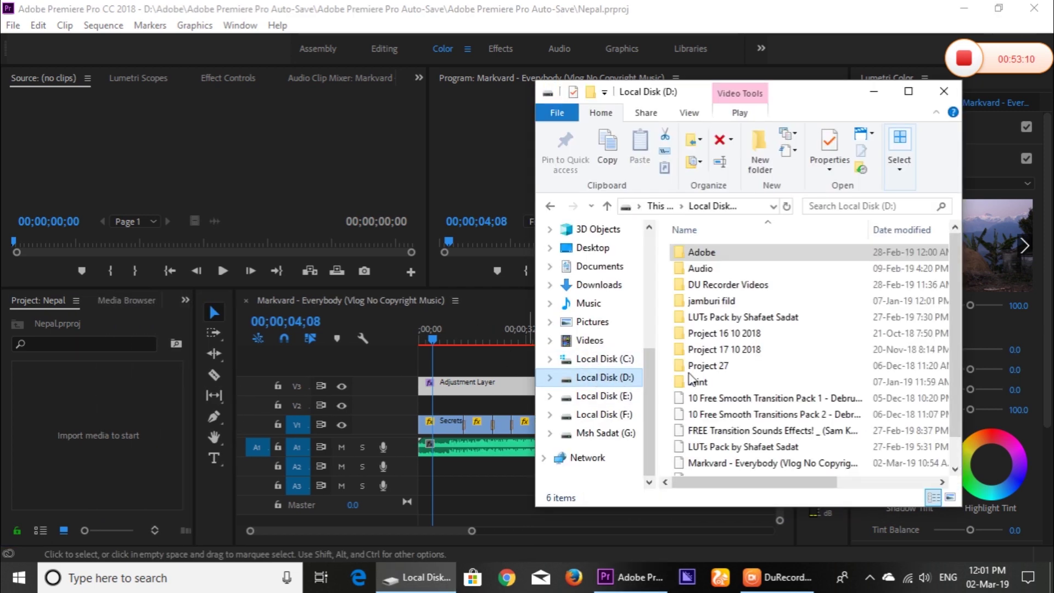
{"action": "scroll", "coordinate": [708, 396], "scroll_direction": "down", "scroll_amount": 1}
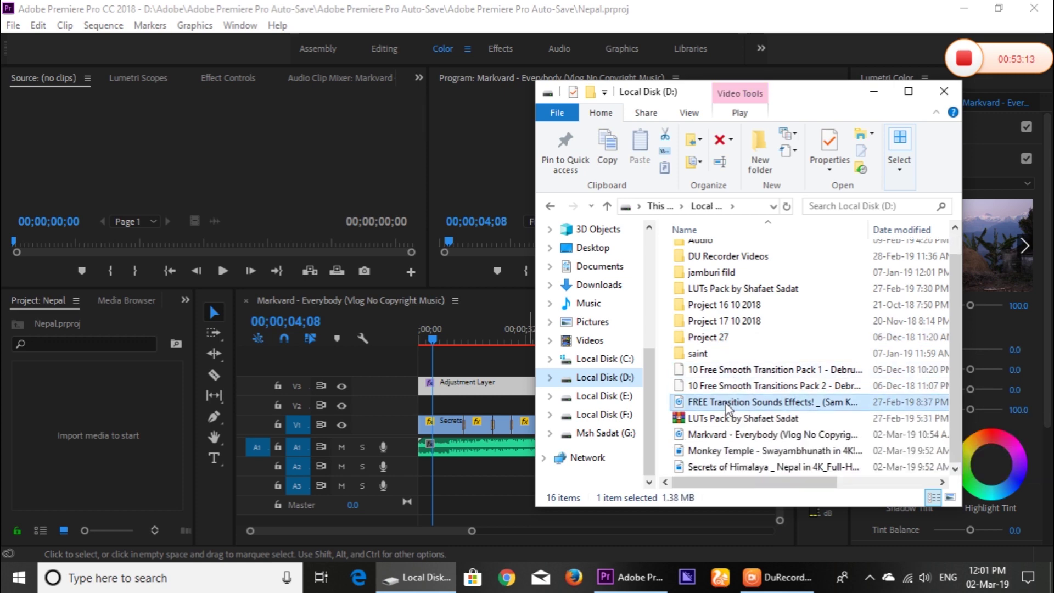
{"action": "left_click_drag", "start_coordinate": [727, 409], "coordinate": [434, 395]}
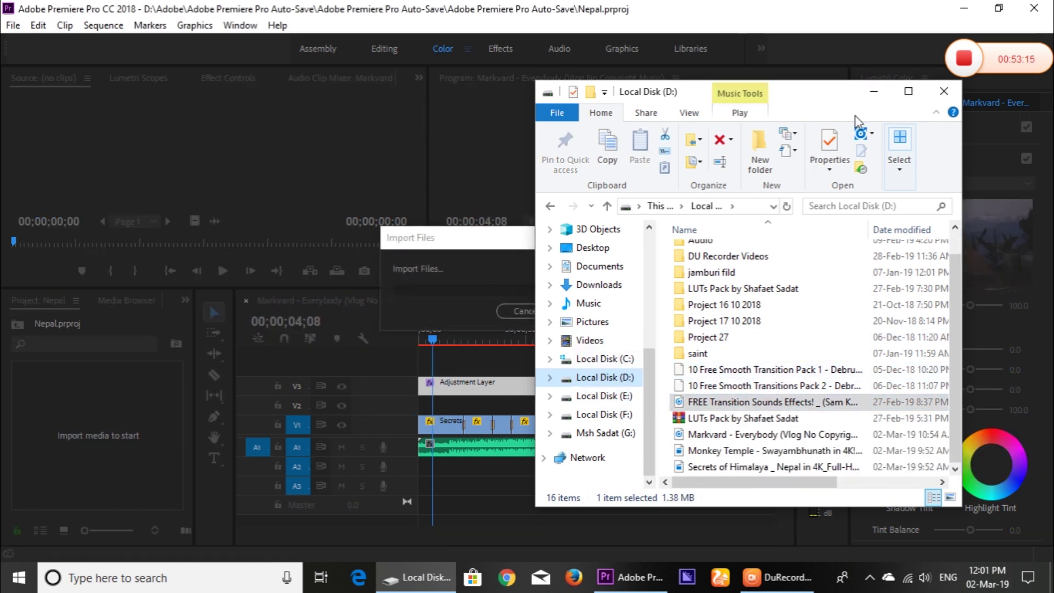
{"action": "left_click", "coordinate": [873, 92]}
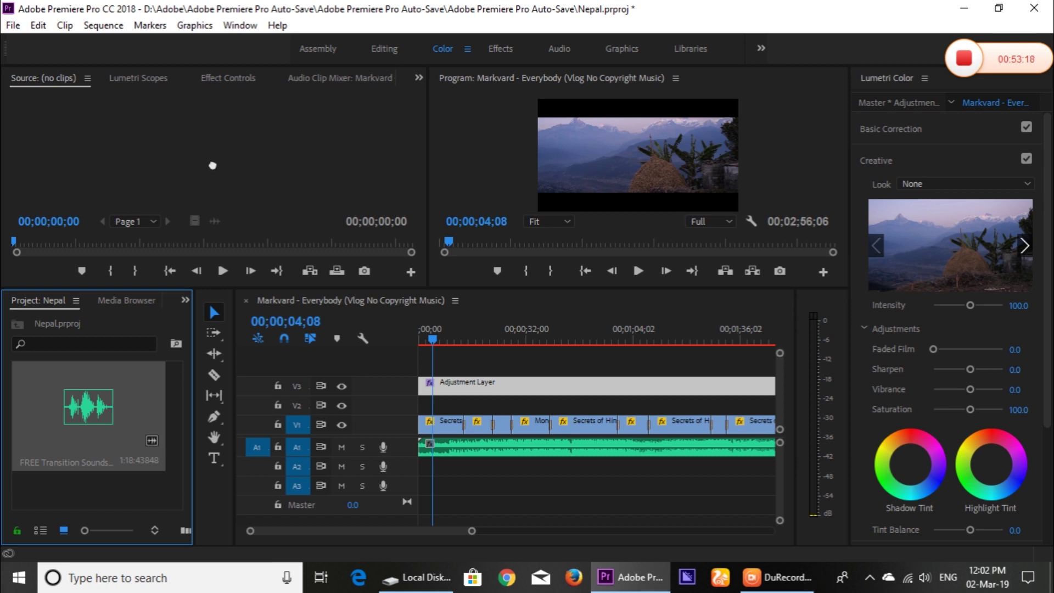
{"action": "left_click_drag", "start_coordinate": [113, 408], "coordinate": [212, 164]}
{"action": "mouse_move", "coordinate": [30, 241]}
{"action": "left_mouse_down"}
{"action": "mouse_move", "coordinate": [217, 230]}
{"action": "mouse_move", "coordinate": [265, 242]}
{"action": "left_mouse_up"}
Mark a 27-frame whoosh ending at 00;00;51;15 with In and Out points in the sound clip.
{"action": "left_click", "coordinate": [214, 269]}
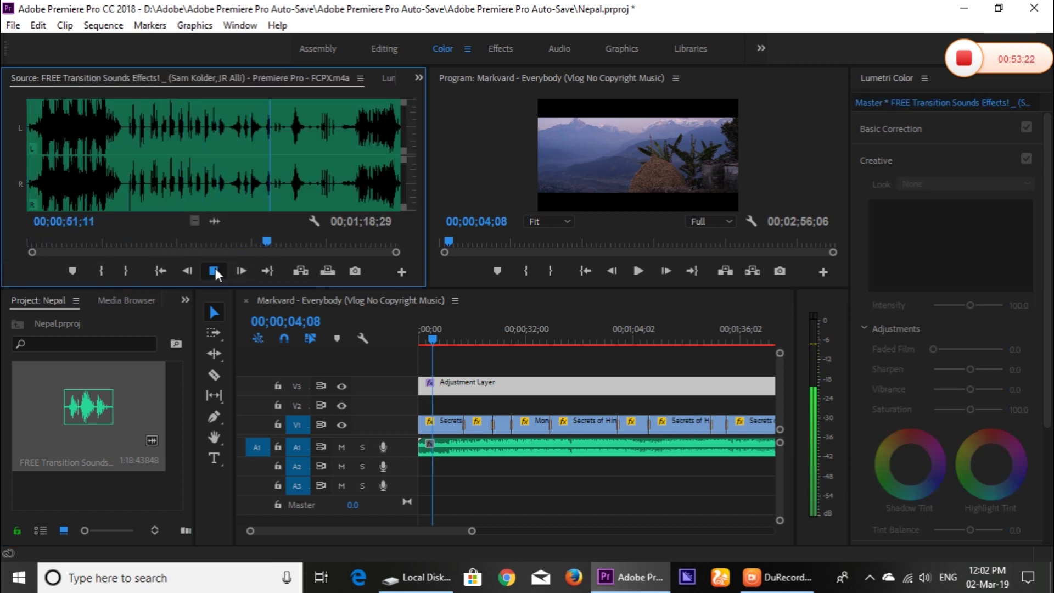
{"action": "left_click", "coordinate": [214, 269]}
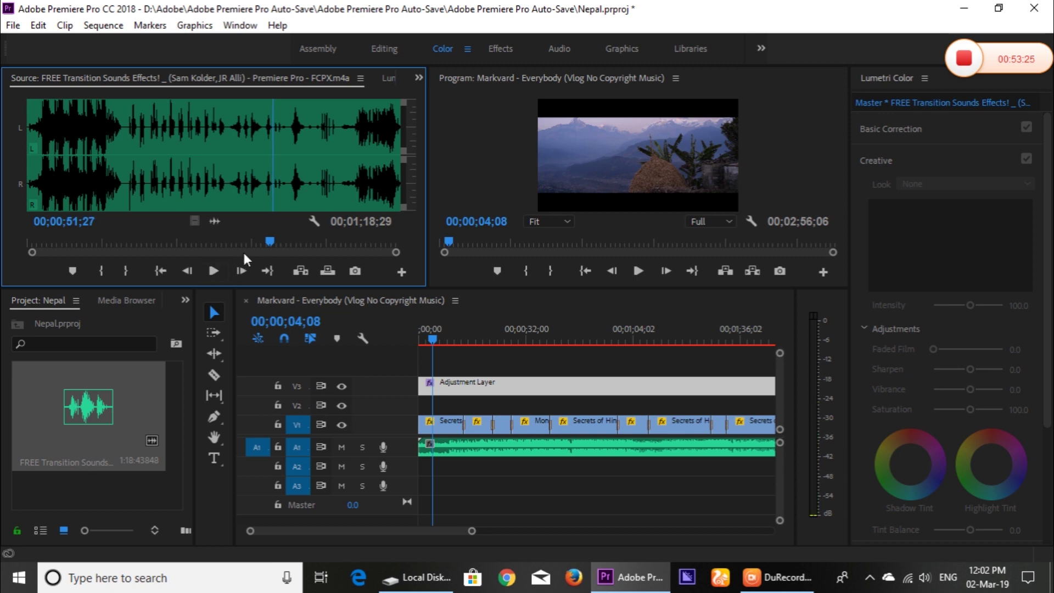
{"action": "key", "text": "Left"}
{"action": "key", "text": "Left"}
{"action": "key", "text": "Left"}
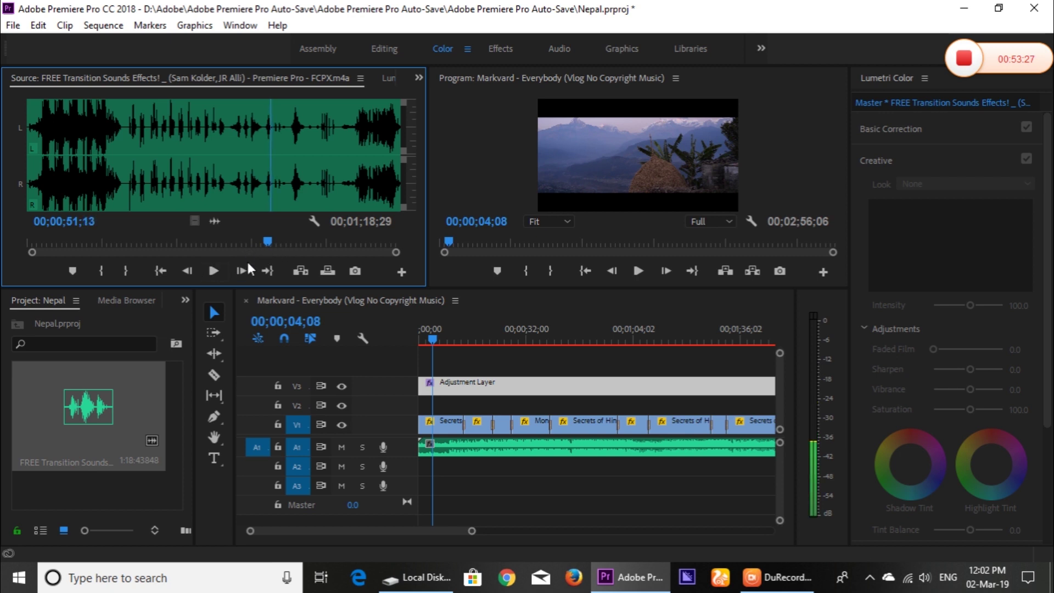
{"action": "left_click", "coordinate": [136, 264]}
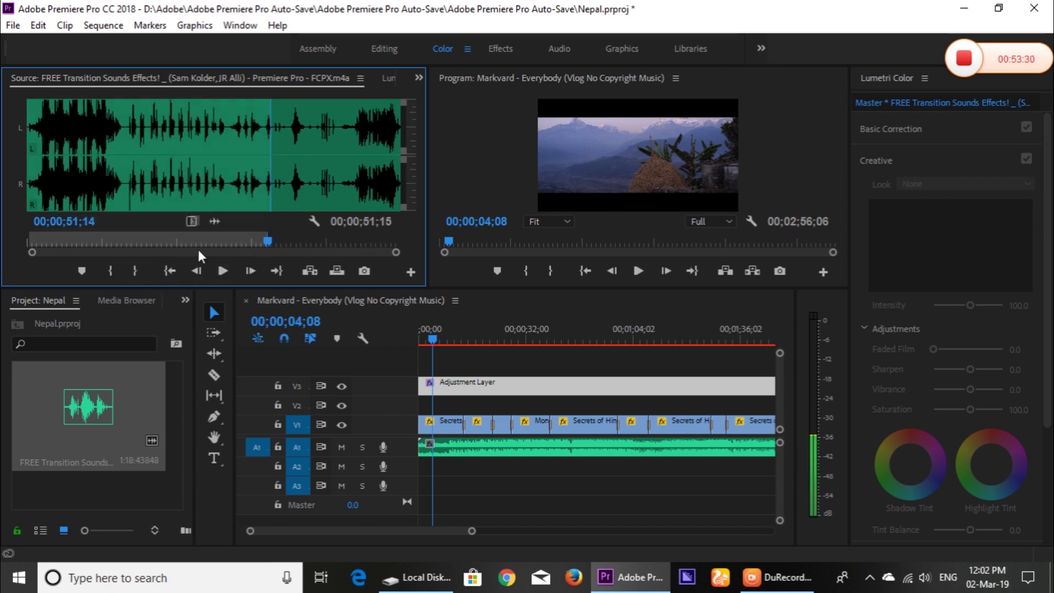
{"action": "key", "text": "j"}
{"action": "key", "text": "k"}
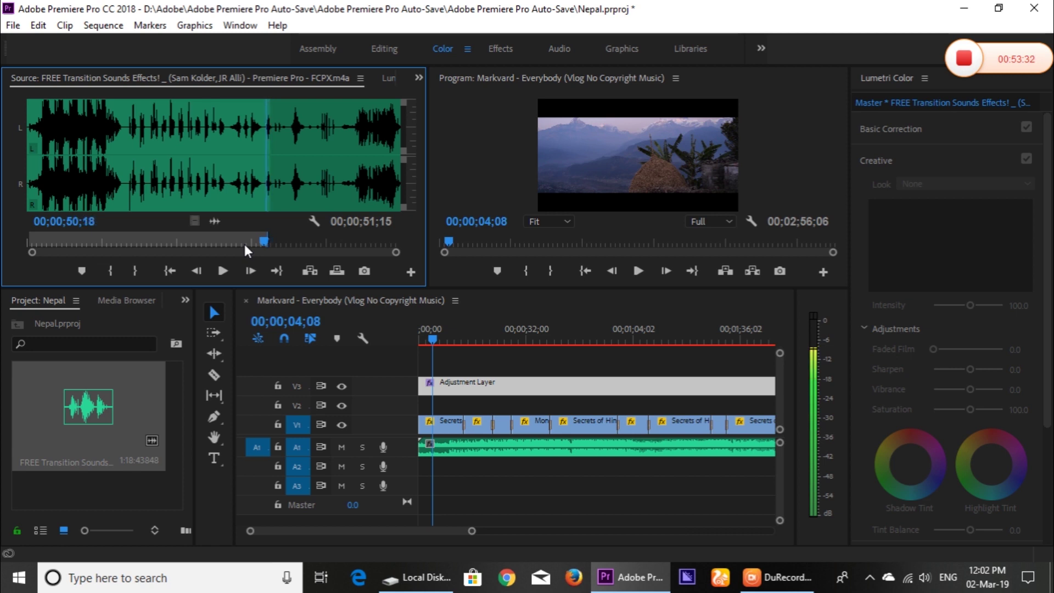
{"action": "left_click", "coordinate": [112, 269]}
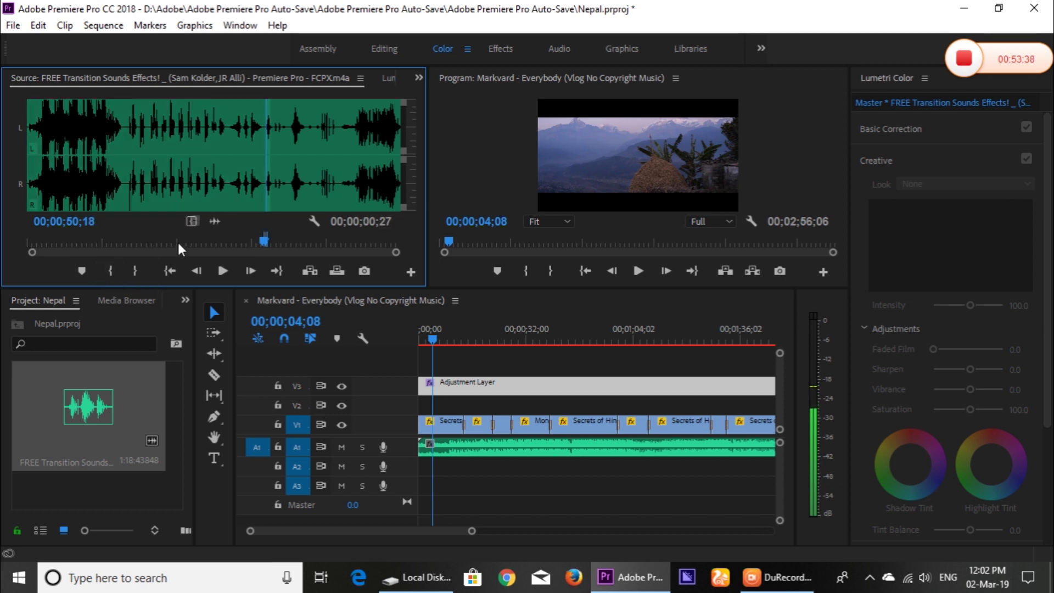
{"action": "left_click", "coordinate": [224, 269]}
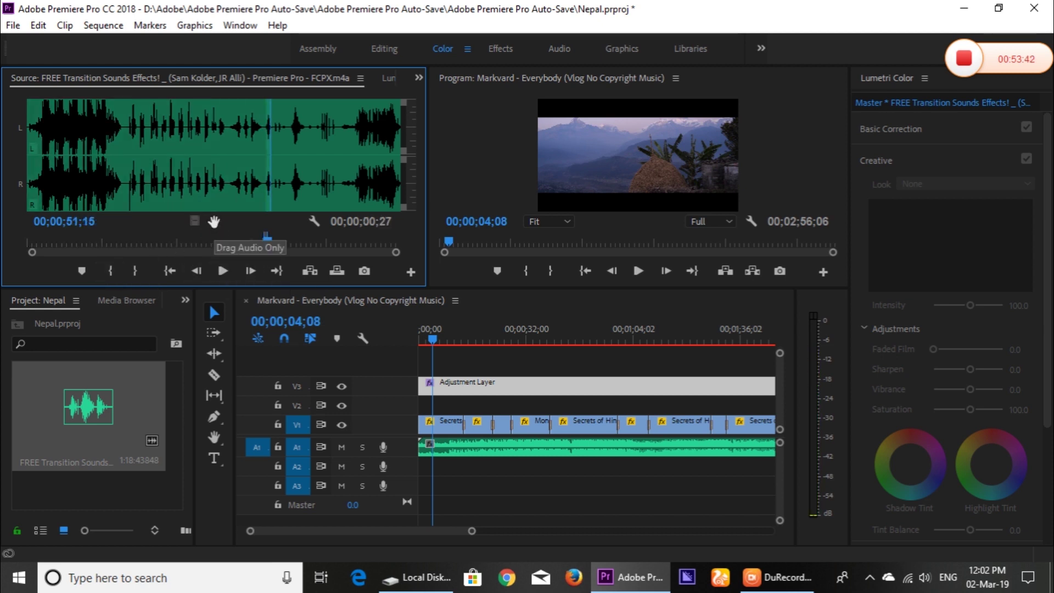
Drop copies of the marked 27-frame sound onto track A2 at the sequence's cuts.
{"action": "left_click_drag", "start_coordinate": [471, 531], "coordinate": [453, 532]}
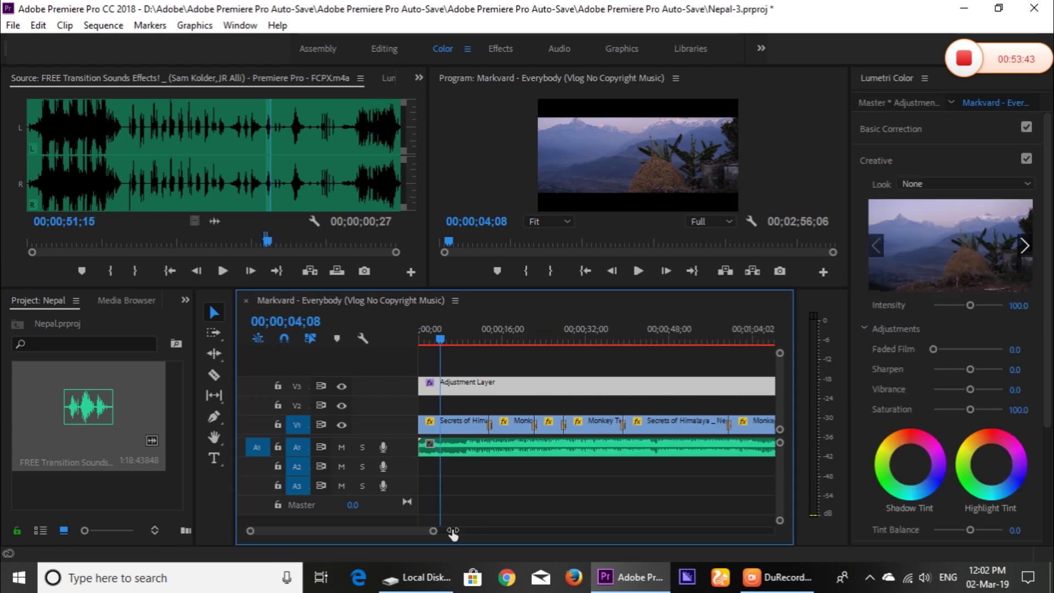
{"action": "left_click", "coordinate": [638, 271]}
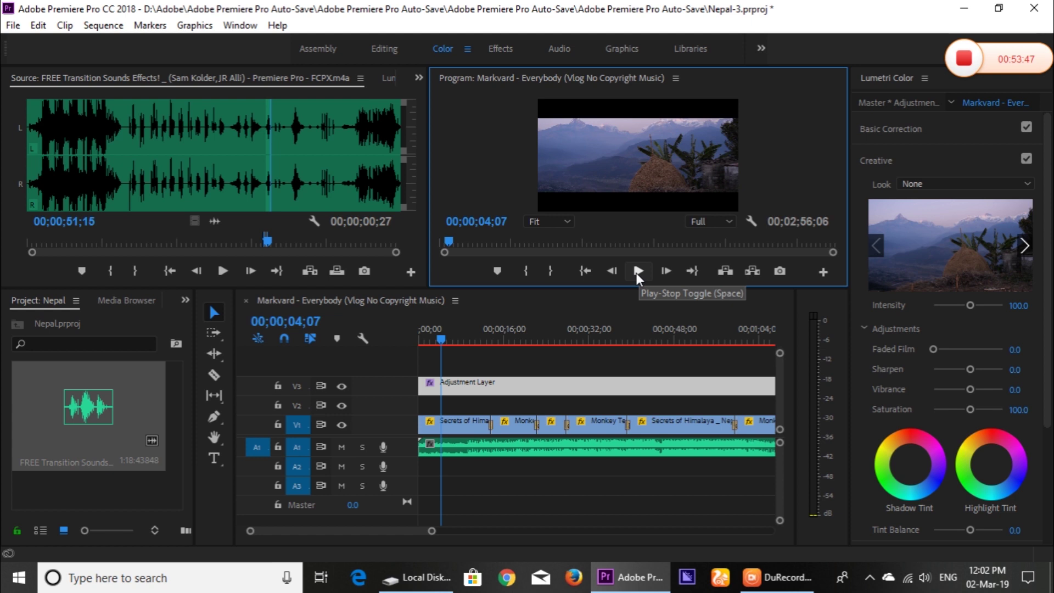
{"action": "left_click", "coordinate": [637, 273]}
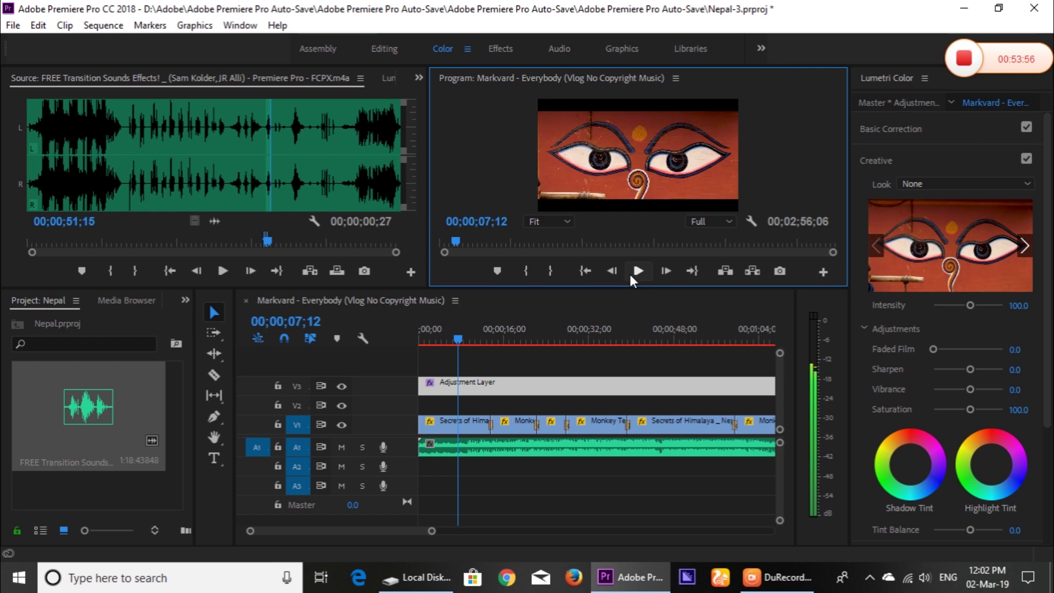
{"action": "key", "text": "ctrl+z"}
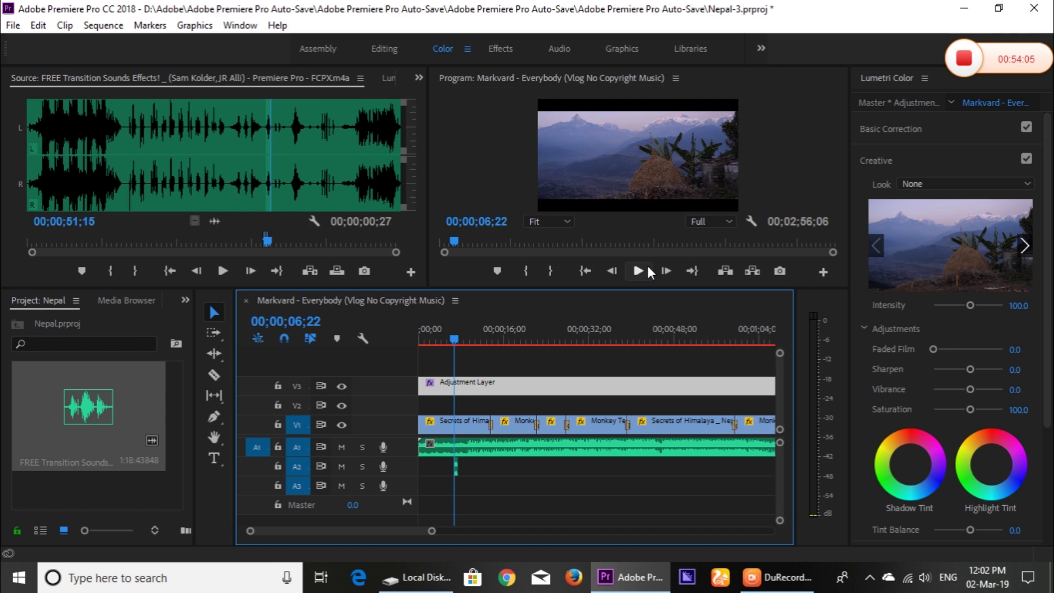
{"action": "left_click_drag", "start_coordinate": [214, 221], "coordinate": [473, 469]}
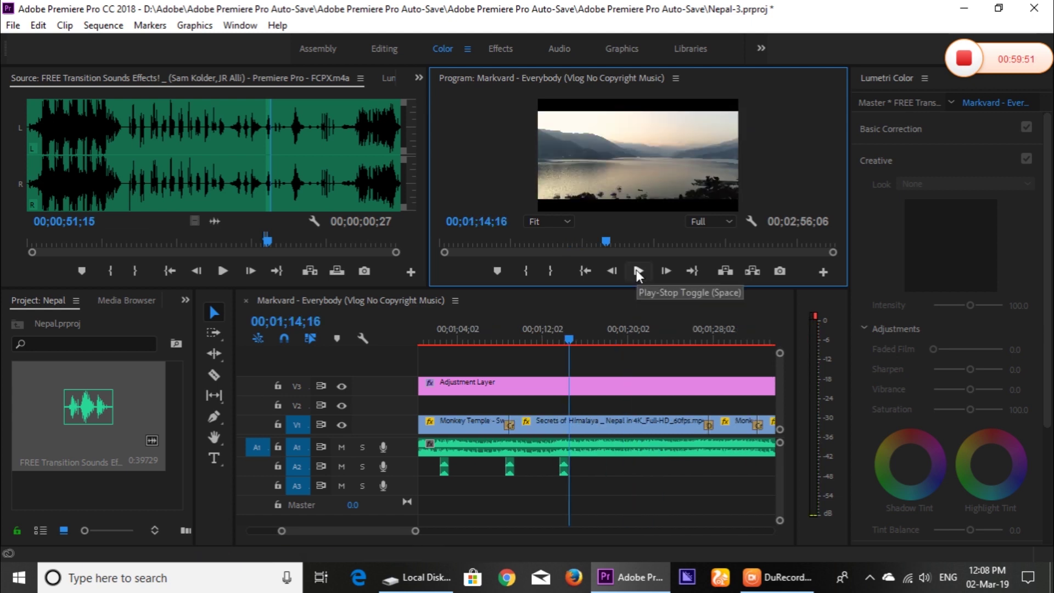
{"action": "left_click", "coordinate": [558, 344]}
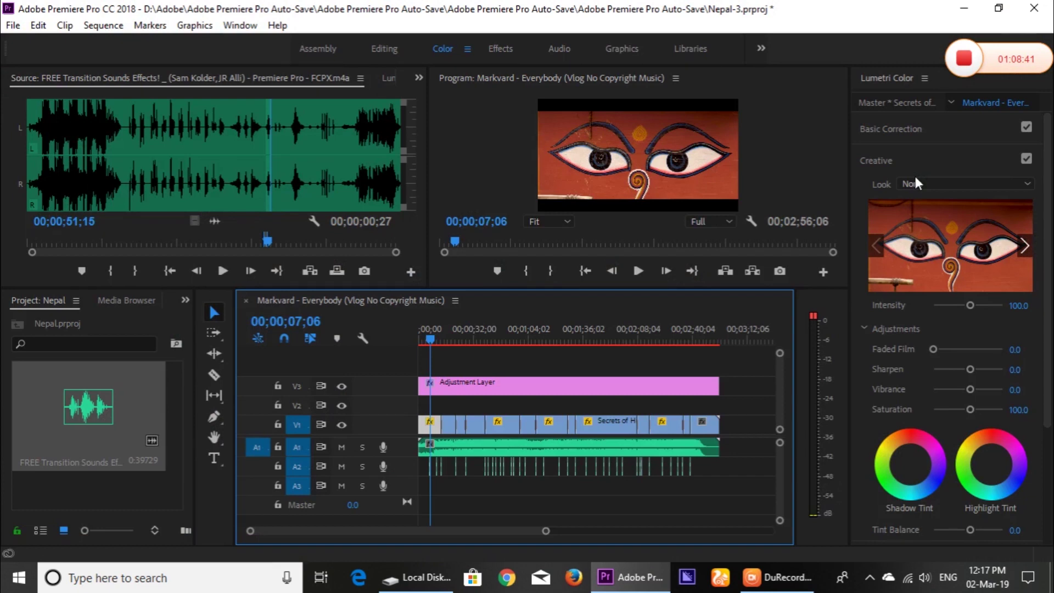
Load Extra (1).cube from the LUTs Pack by Shafaet Sadat folder as the creative look.
{"action": "left_click", "coordinate": [915, 181]}
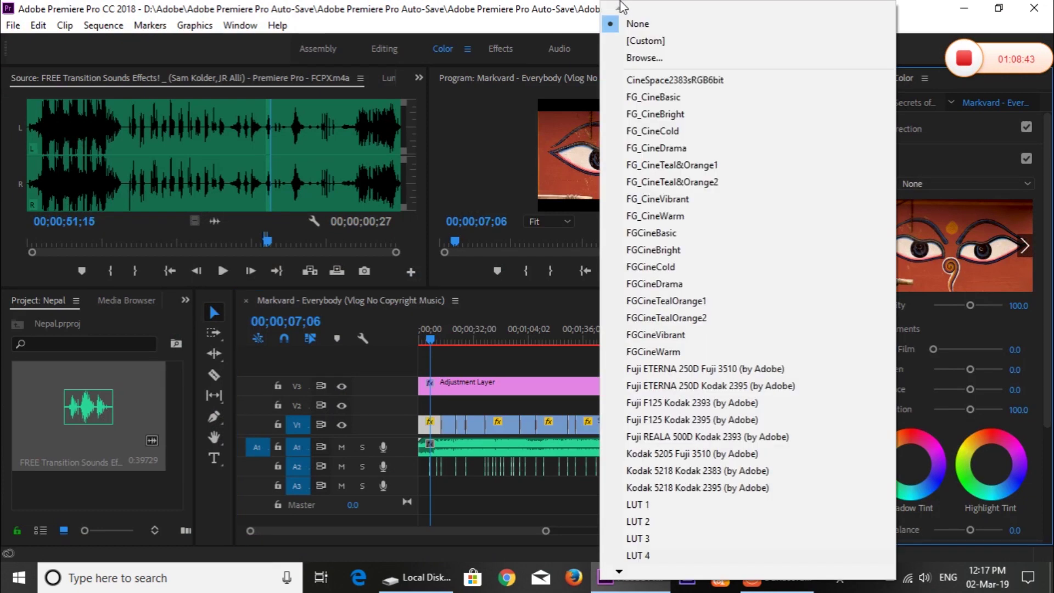
{"action": "left_click", "coordinate": [645, 58]}
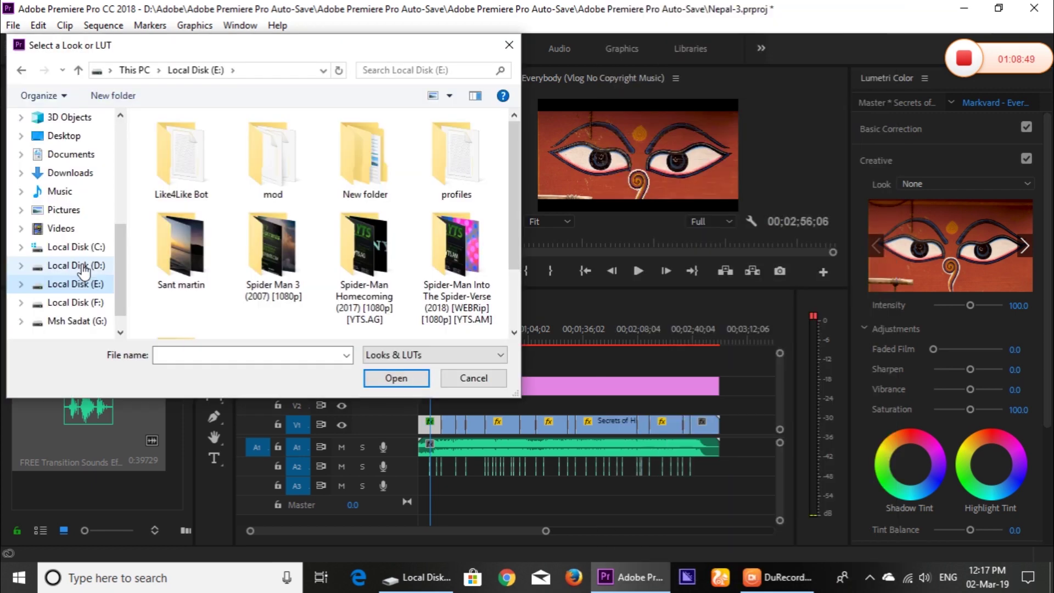
{"action": "left_click", "coordinate": [76, 265]}
{"action": "left_click", "coordinate": [242, 206]}
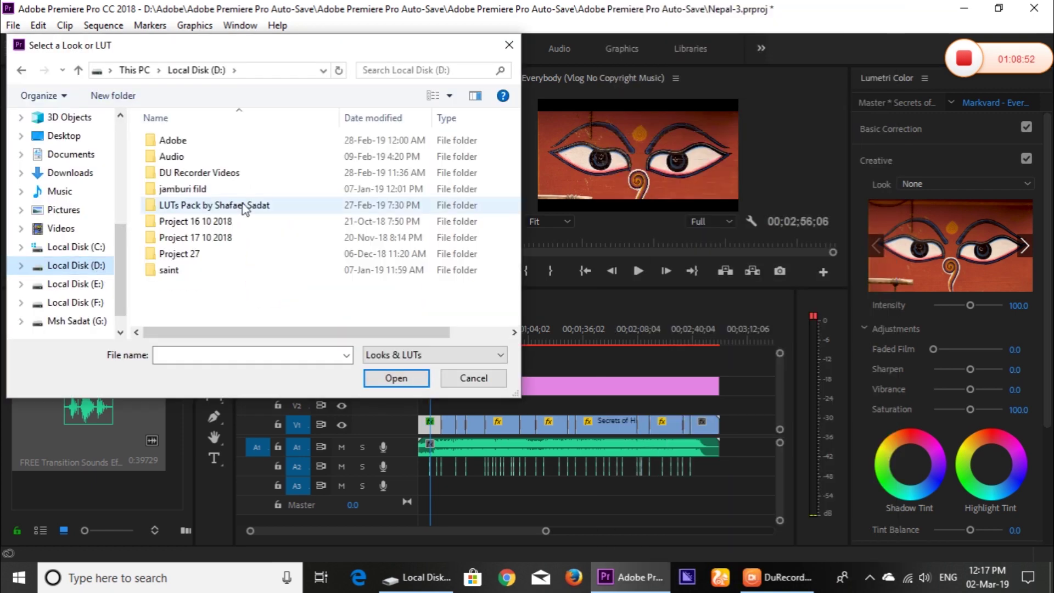
{"action": "double_click", "coordinate": [242, 207]}
{"action": "left_click", "coordinate": [203, 144]}
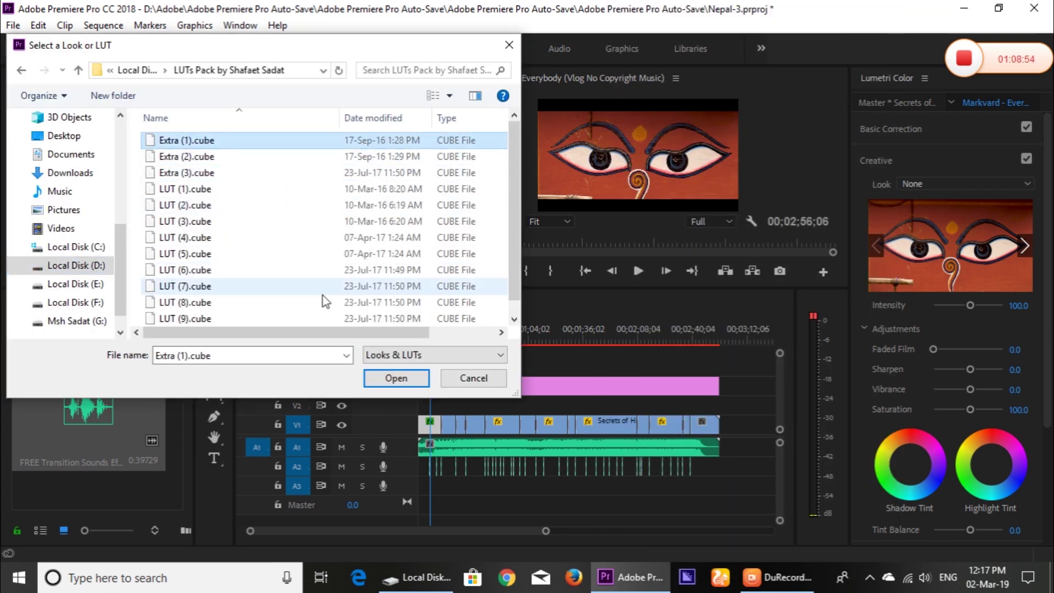
{"action": "left_click", "coordinate": [396, 378]}
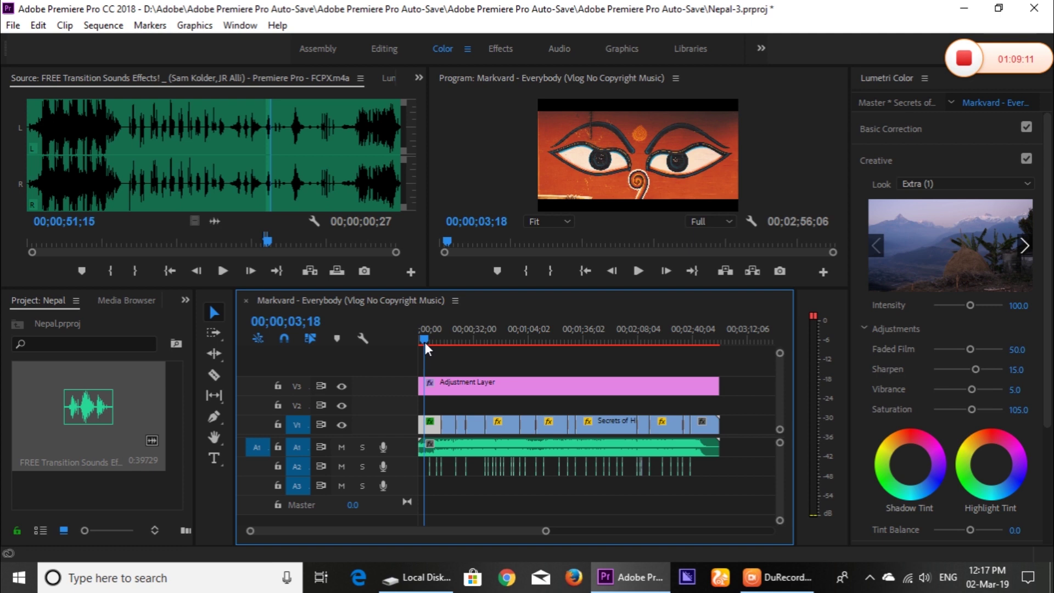
Play back the sequence to review the teal colour grade.
{"action": "key", "text": "space"}
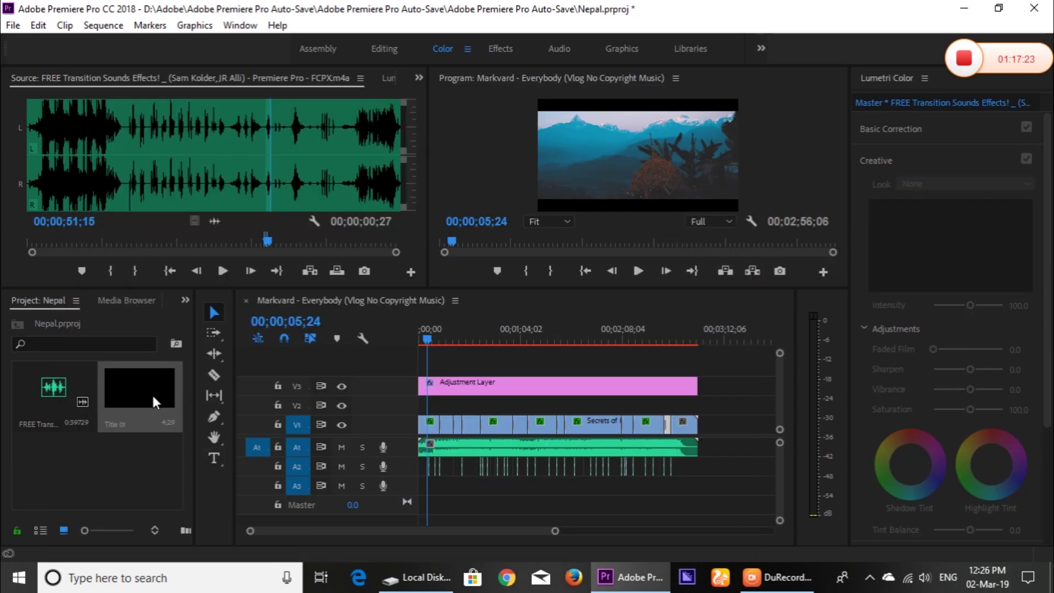
Place Title 01 on track V2 at the sequence start and preview the opening frames.
{"action": "left_click_drag", "start_coordinate": [149, 393], "coordinate": [433, 411]}
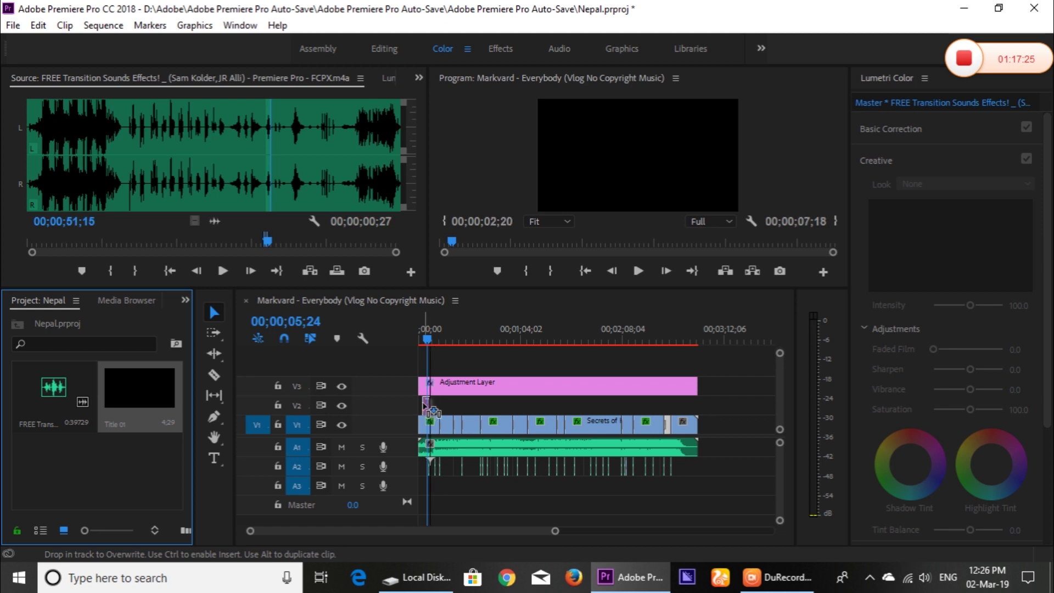
{"action": "left_click_drag", "start_coordinate": [433, 411], "coordinate": [428, 411]}
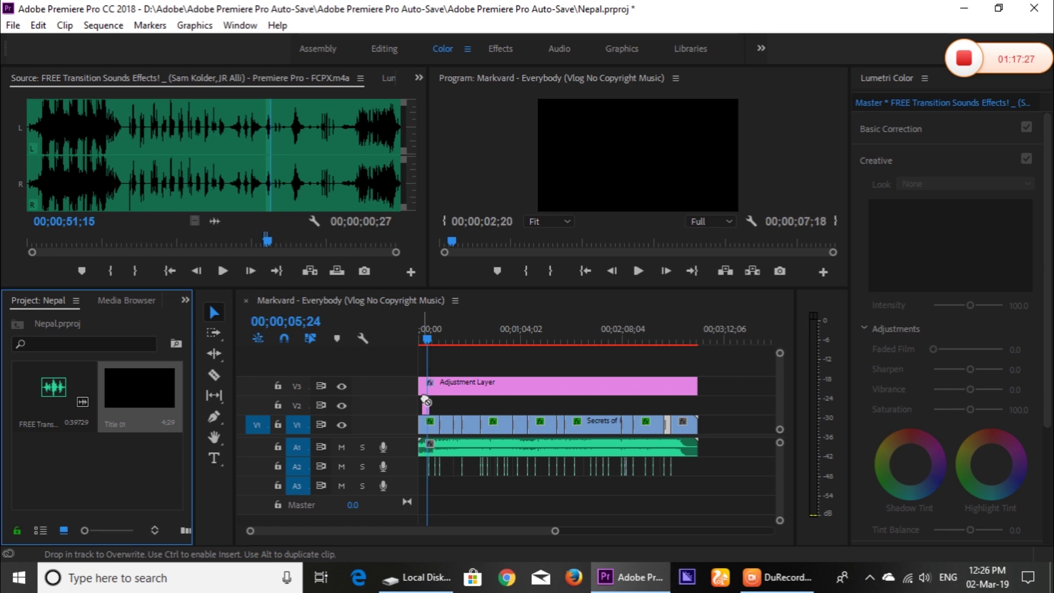
{"action": "left_click_drag", "start_coordinate": [427, 338], "coordinate": [420, 344]}
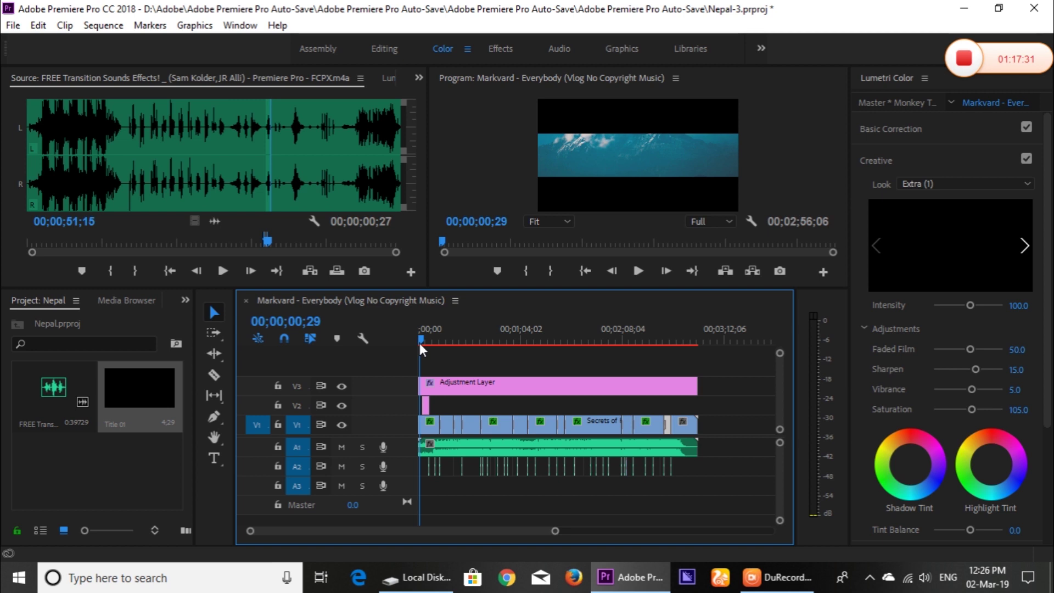
{"action": "key", "text": "="}
{"action": "left_click_drag", "start_coordinate": [420, 344], "coordinate": [421, 338]}
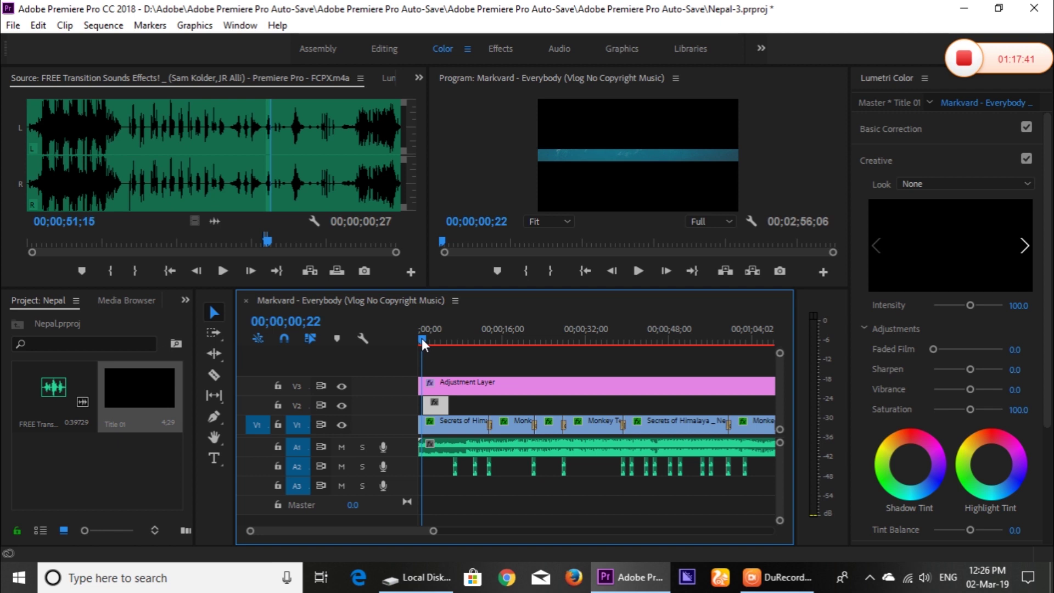
{"action": "left_click_drag", "start_coordinate": [421, 339], "coordinate": [422, 341]}
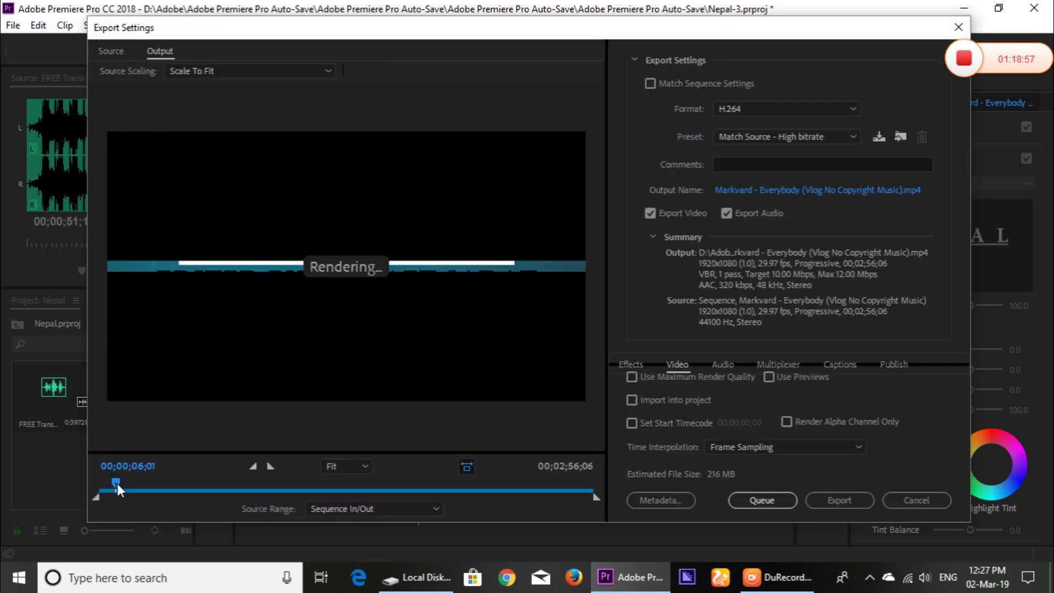
Scrub the export preview to check a later frame of the sequence.
{"action": "left_click_drag", "start_coordinate": [117, 483], "coordinate": [131, 483]}
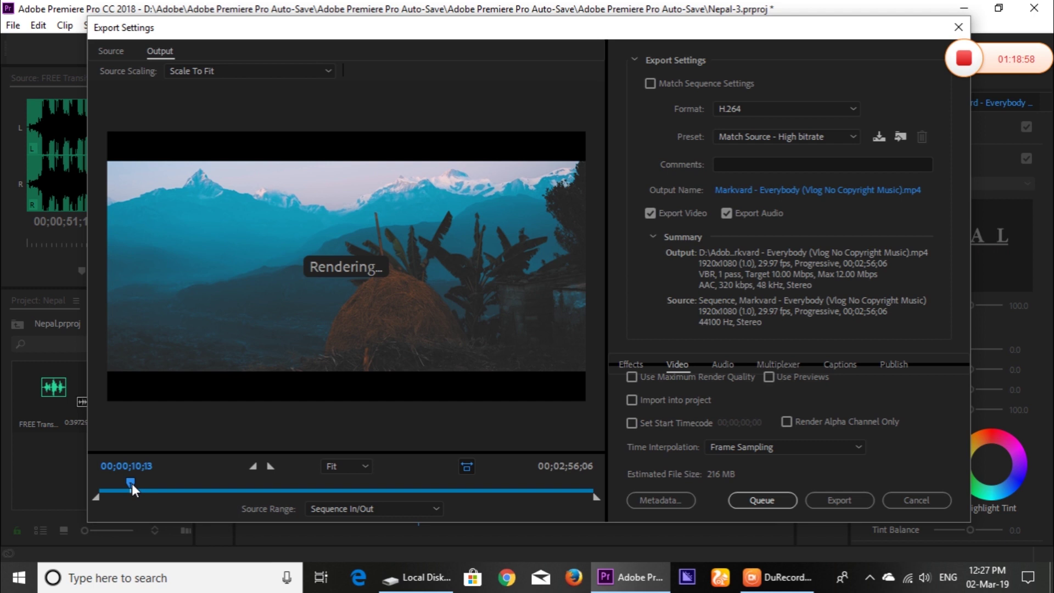